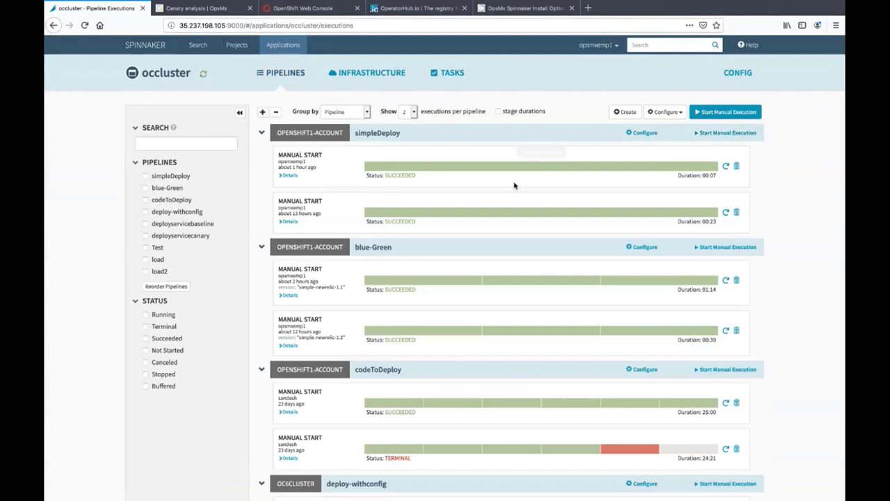
Start a manual run of the simpleDeploy pipeline without notifications and expand the new execution's details.
{"action": "left_click", "coordinate": [732, 132]}
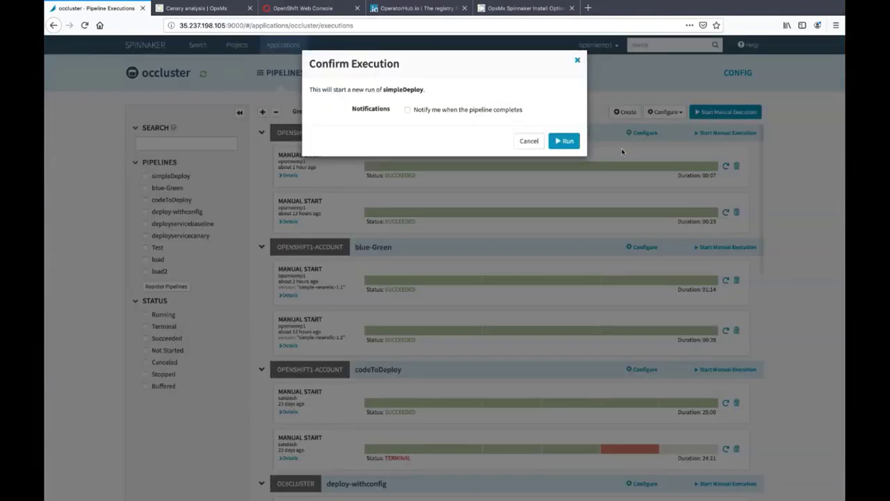
{"action": "left_click", "coordinate": [566, 143]}
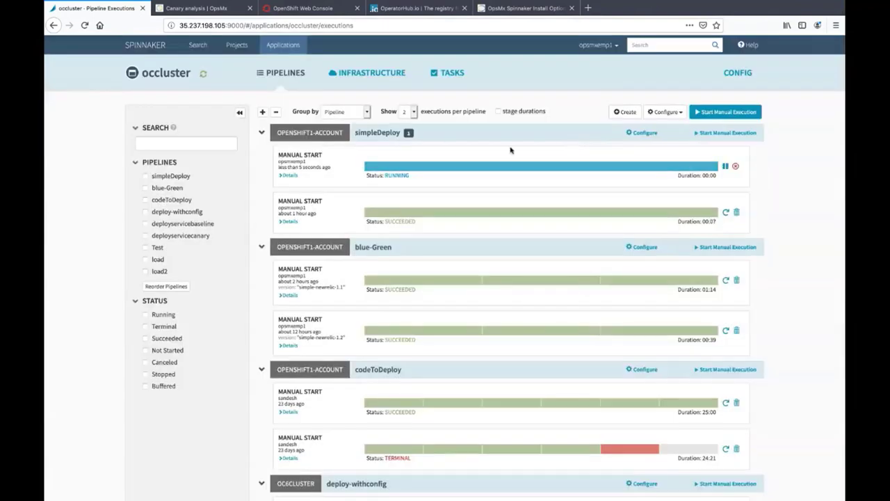
{"action": "left_click", "coordinate": [290, 177]}
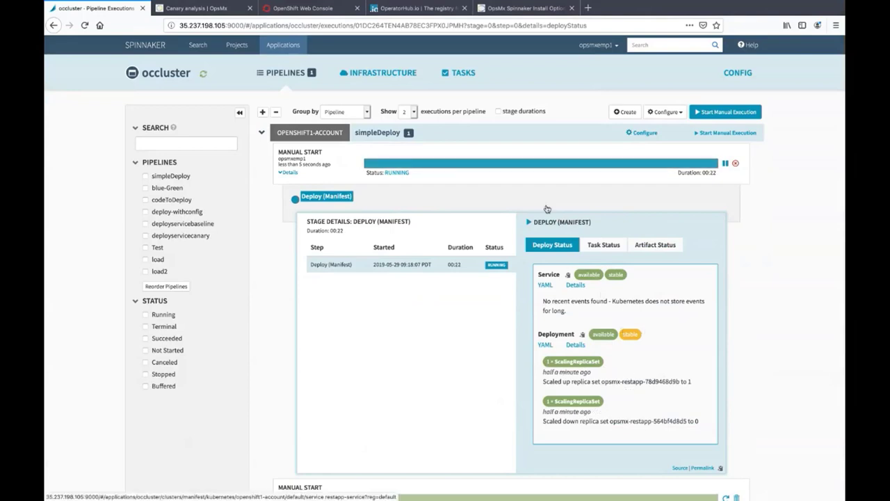
Open the simpleDeploy pipeline's configuration and review its Deploy (Manifest) stage settings and manifest text.
{"action": "left_click", "coordinate": [642, 132]}
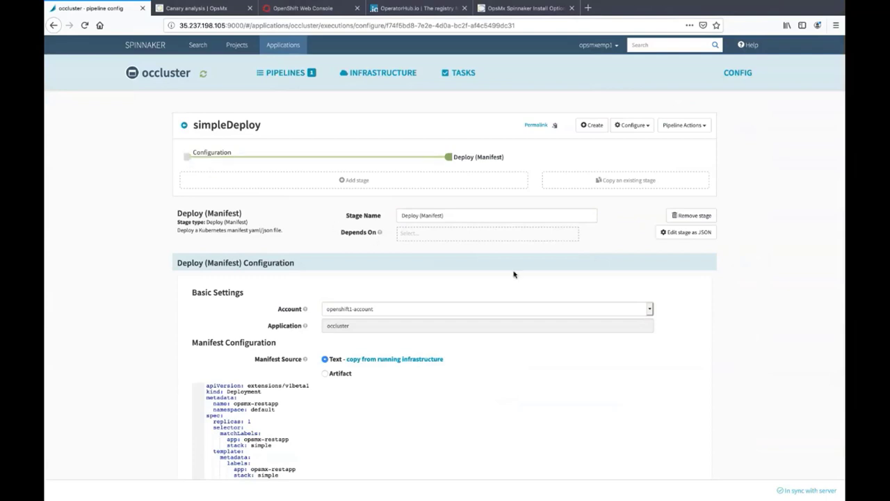
{"action": "scroll", "coordinate": [714, 340], "scroll_direction": "down", "scroll_amount": 1}
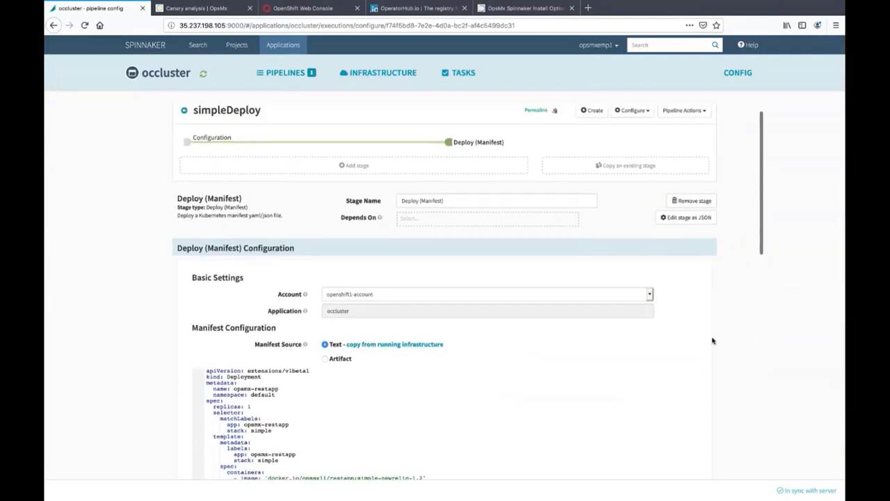
{"action": "scroll", "coordinate": [713, 340], "scroll_direction": "up", "scroll_amount": 1}
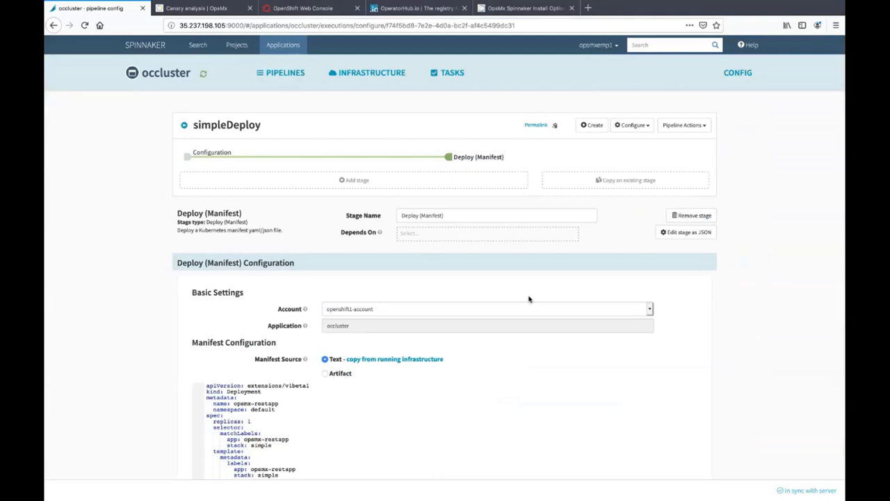
{"action": "scroll", "coordinate": [401, 422], "scroll_direction": "down", "scroll_amount": 1}
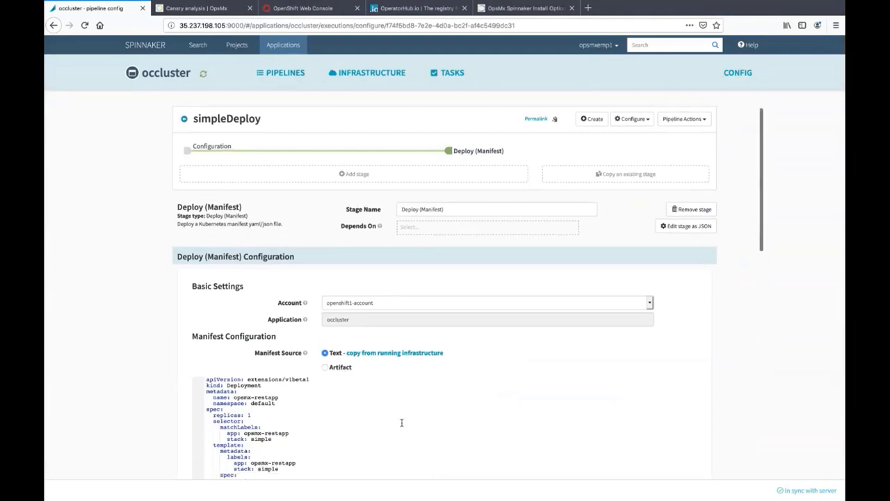
{"action": "scroll", "coordinate": [401, 422], "scroll_direction": "up", "scroll_amount": 1}
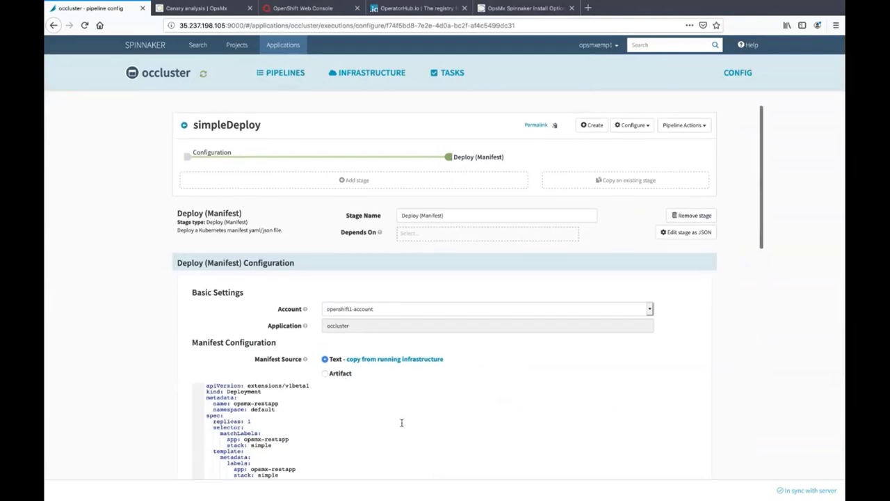
Return to the pipeline executions and expand the deploy stage details of the latest simpleDeploy run.
{"action": "left_click", "coordinate": [295, 75]}
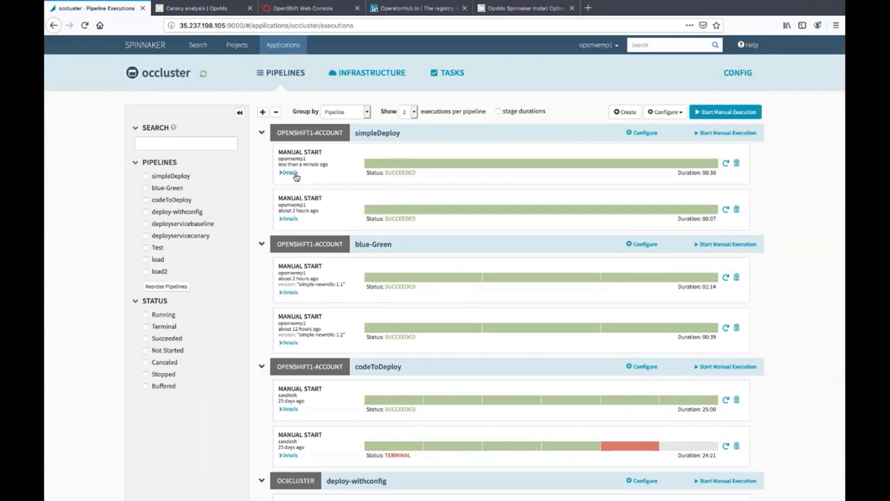
{"action": "left_click", "coordinate": [432, 166]}
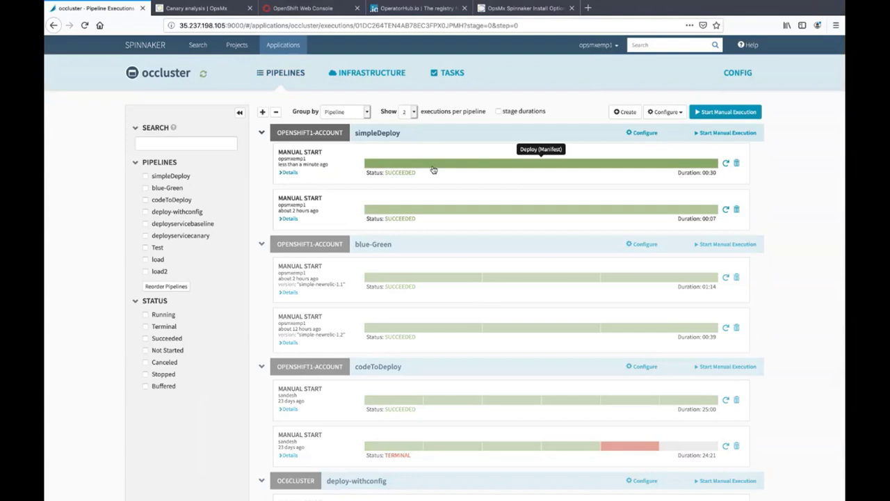
{"action": "left_click", "coordinate": [532, 163]}
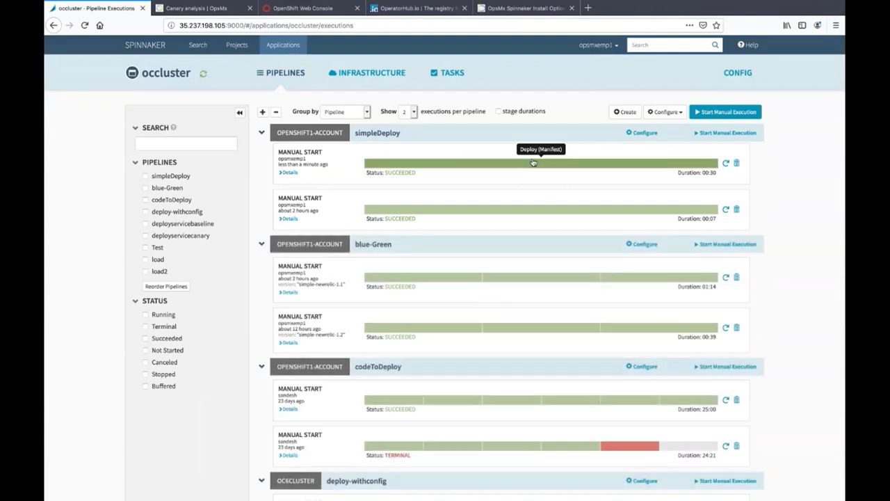
{"action": "left_click", "coordinate": [291, 173]}
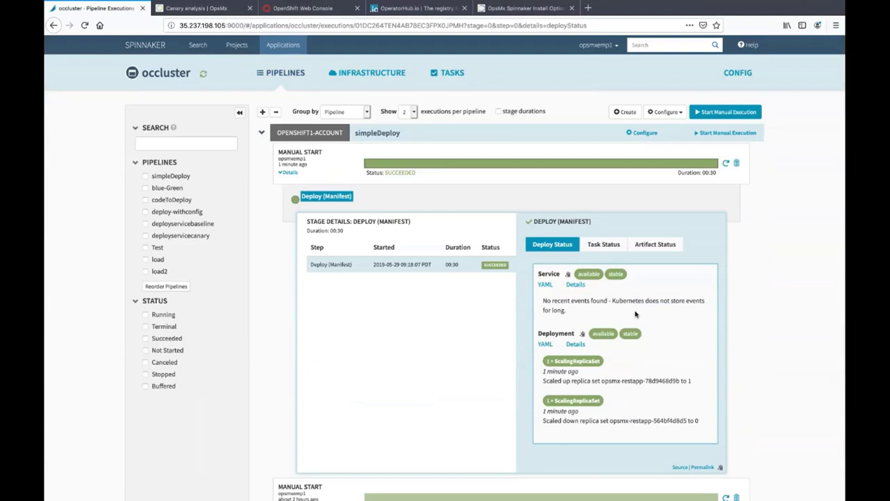
Open the opsmx-restapp deployment from the stage details and inspect its V002 replica set and that version's load balancer.
{"action": "left_click", "coordinate": [579, 345]}
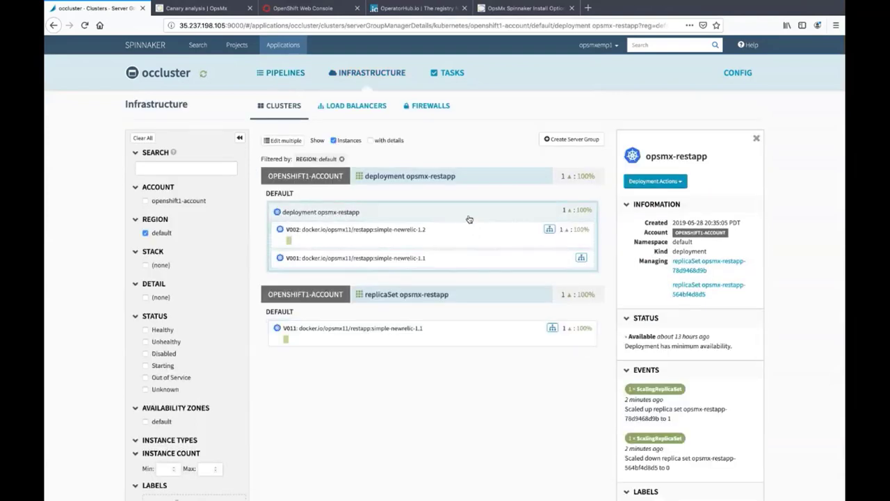
{"action": "left_click", "coordinate": [426, 228]}
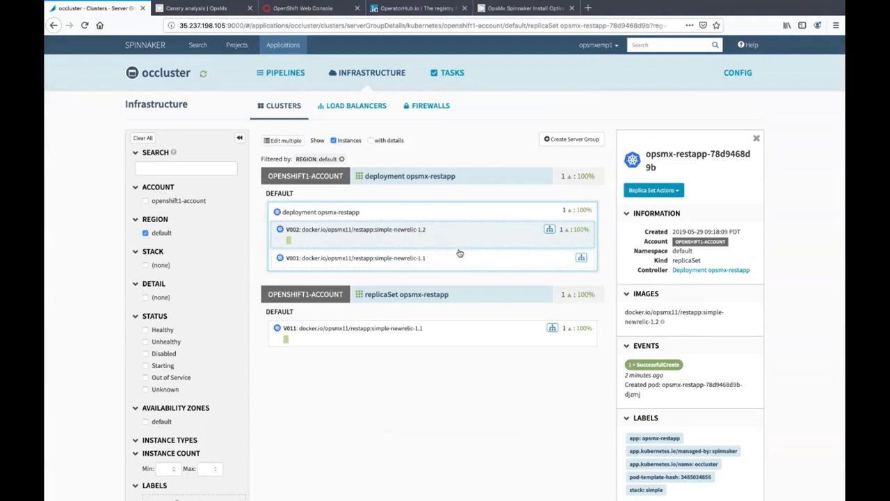
{"action": "left_click", "coordinate": [550, 230]}
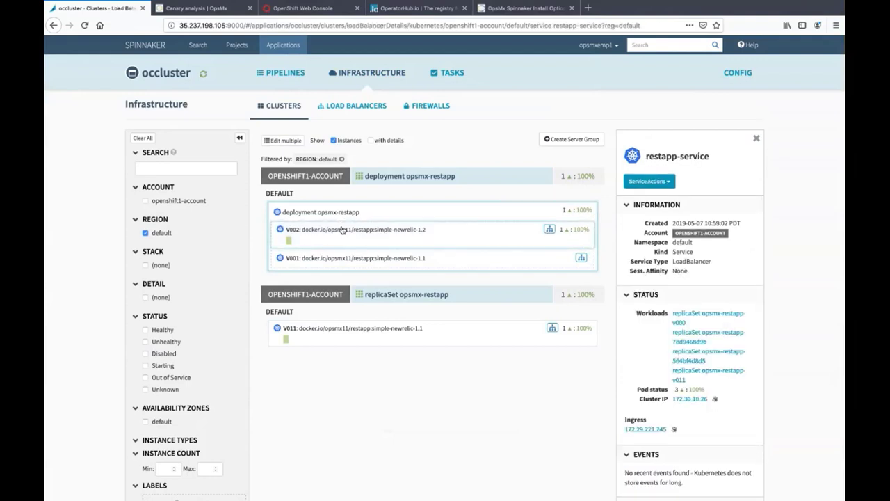
Read through the raw console output of the V002 pod, close it, and select the opsmx-restapp deployment again.
{"action": "left_click", "coordinate": [289, 240]}
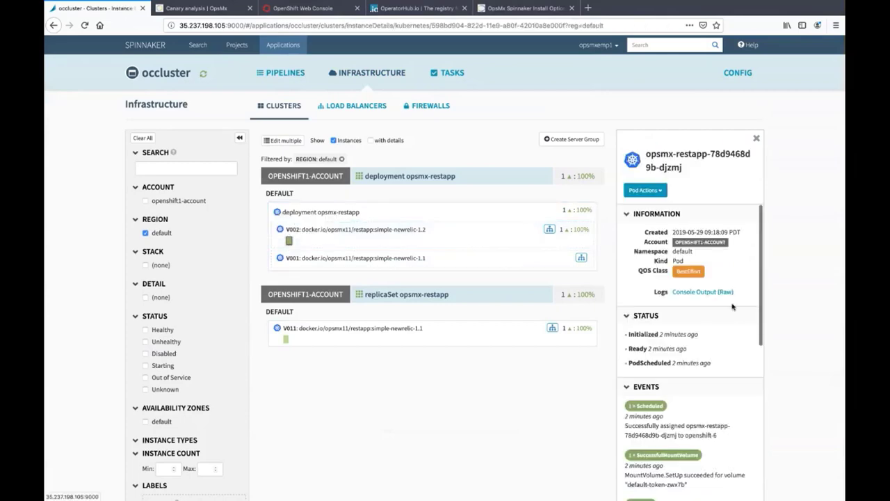
{"action": "left_click", "coordinate": [695, 291]}
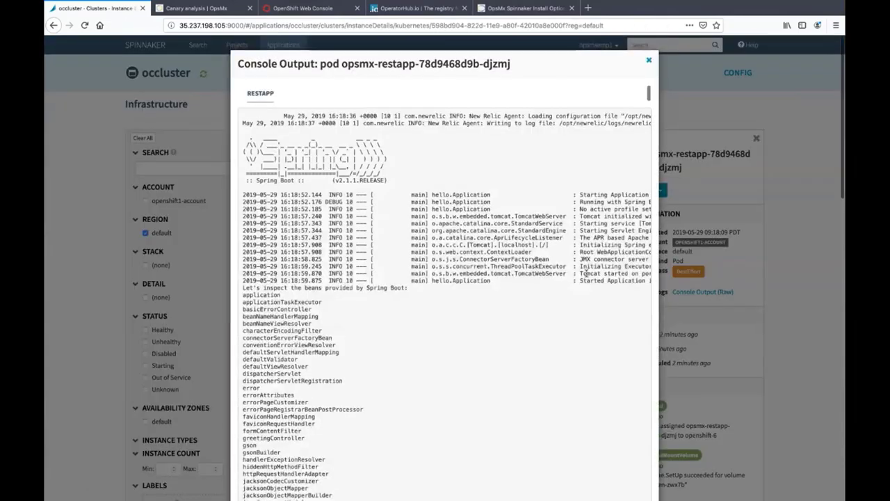
{"action": "scroll", "coordinate": [518, 357], "scroll_direction": "down", "scroll_amount": 15}
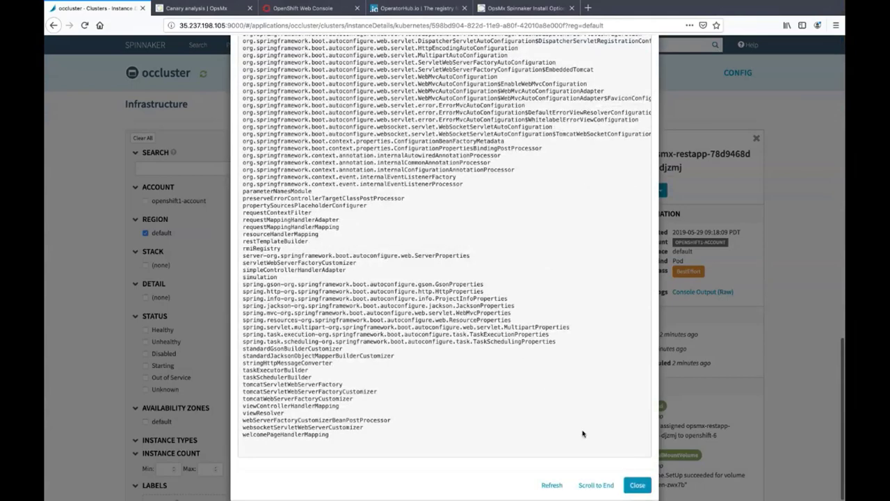
{"action": "left_click", "coordinate": [633, 486]}
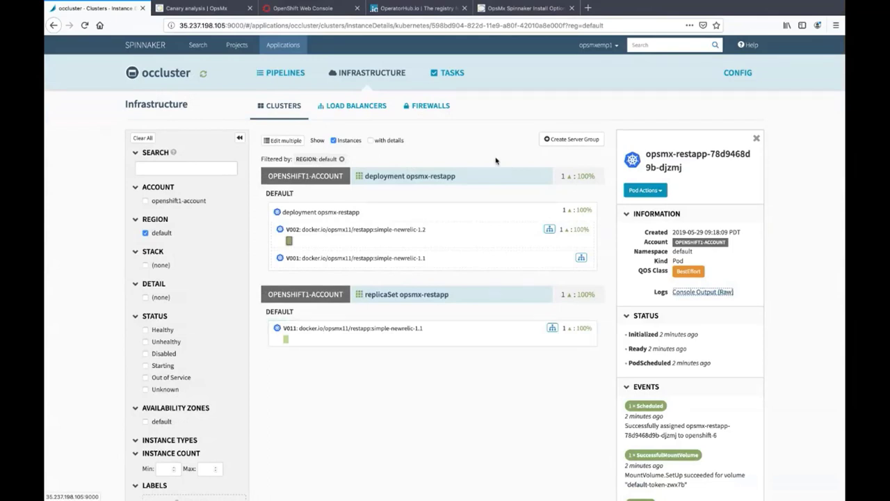
{"action": "left_click", "coordinate": [466, 212]}
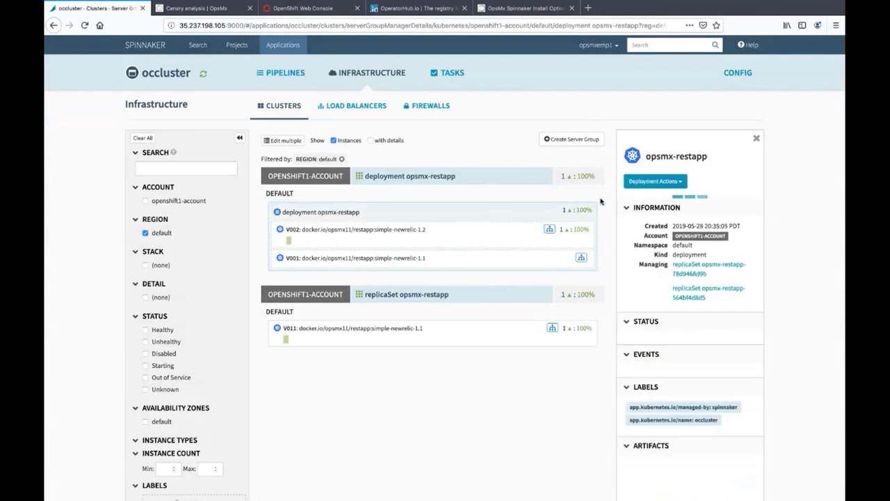
{"action": "left_click", "coordinate": [666, 184]}
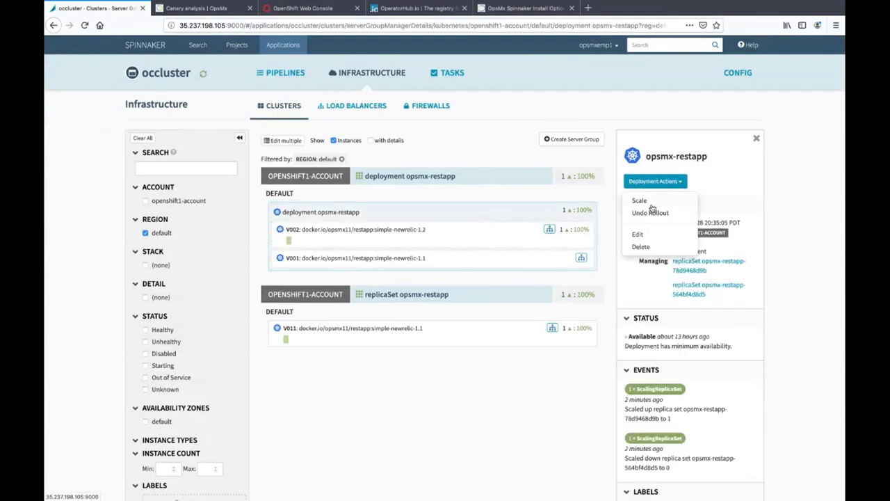
{"action": "left_click", "coordinate": [651, 202]}
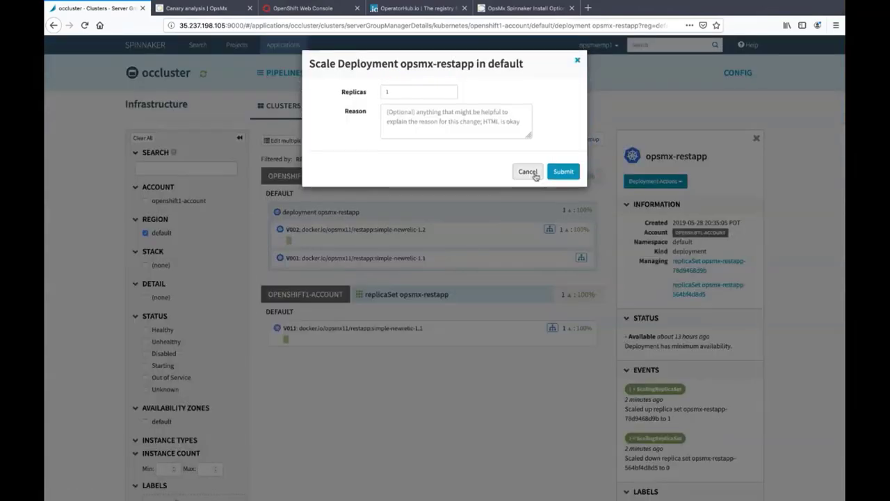
{"action": "left_click", "coordinate": [528, 171]}
Undo the rollout of the opsmx-restapp deployment to revision v001 - previous revision, and close the progress dialog.
{"action": "left_click", "coordinate": [654, 181]}
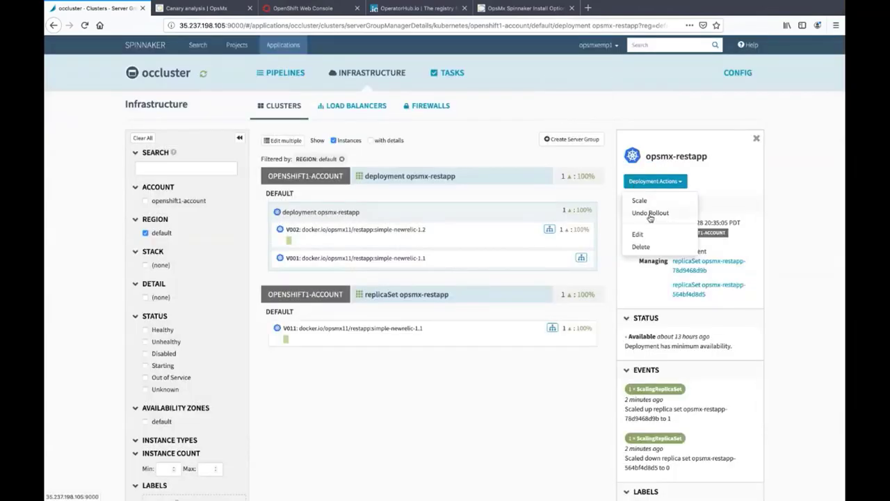
{"action": "left_click", "coordinate": [650, 213]}
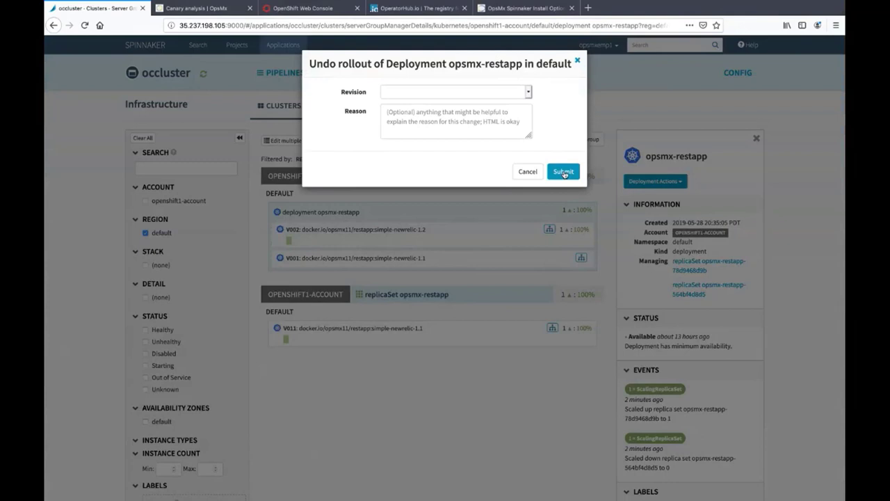
{"action": "left_click", "coordinate": [528, 92]}
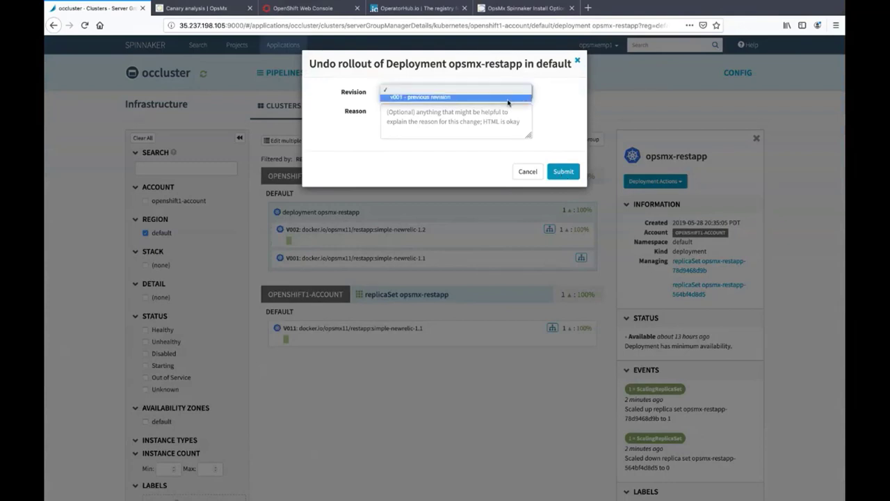
{"action": "left_click", "coordinate": [508, 103]}
{"action": "left_click", "coordinate": [562, 173]}
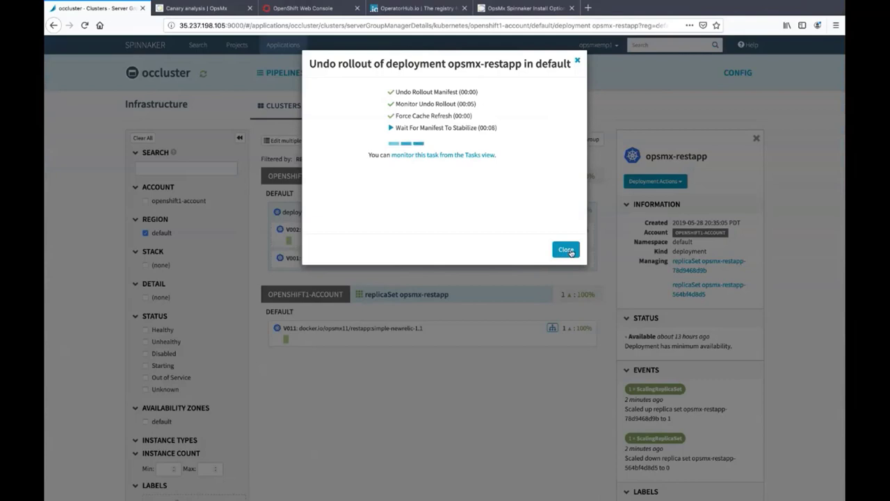
{"action": "left_click", "coordinate": [567, 250]}
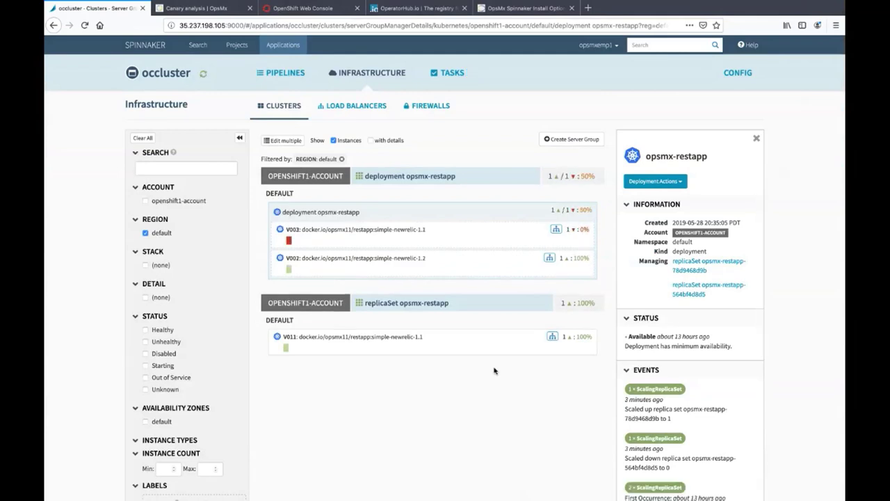
Open the blue-Green pipeline's configuration and examine the load-balancers annotation in the DeployGreen stage's manifest.
{"action": "left_click", "coordinate": [283, 73]}
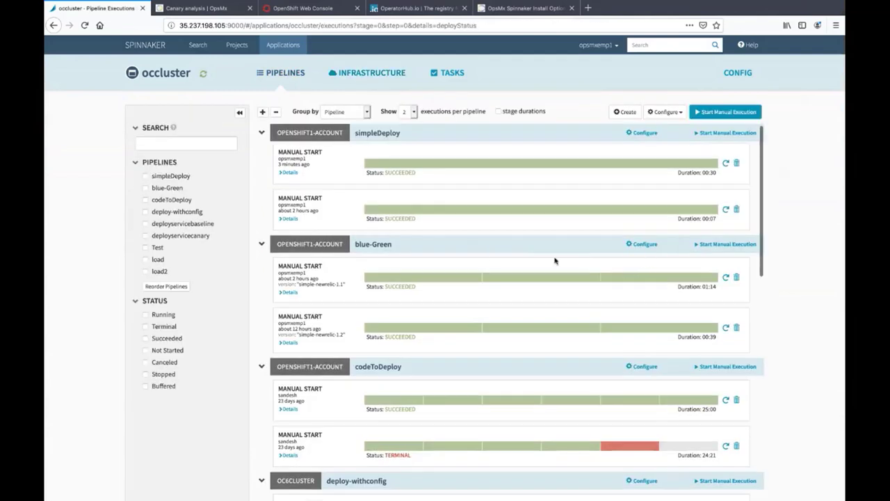
{"action": "left_click", "coordinate": [645, 244]}
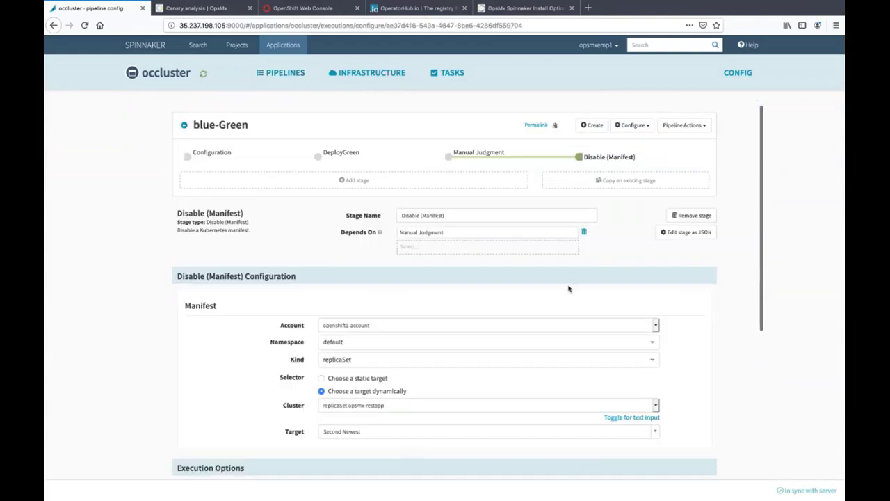
{"action": "left_click", "coordinate": [327, 152]}
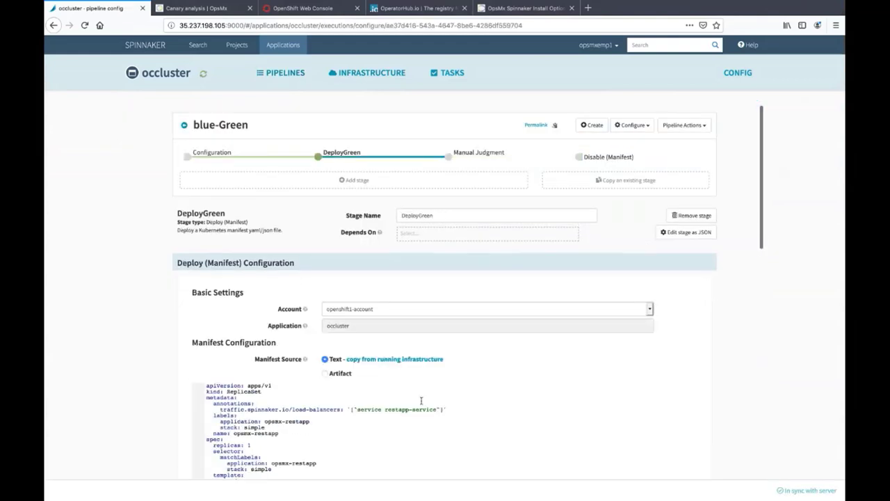
{"action": "left_click", "coordinate": [455, 409]}
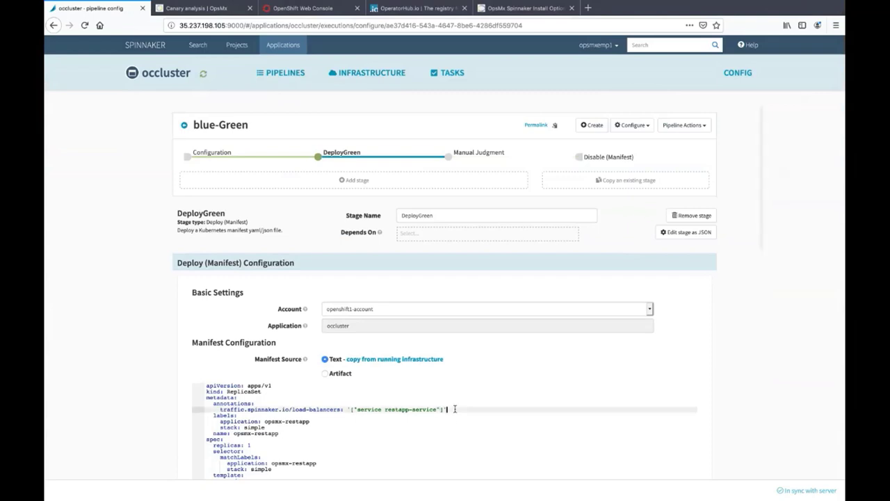
{"action": "left_click", "coordinate": [348, 410]}
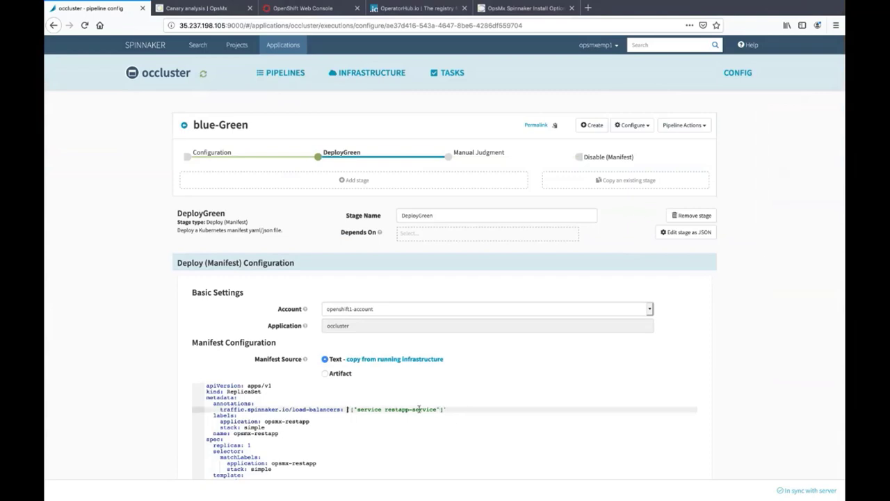
Return to the pipeline list and start a manual run of blue-Green with version simple-newrelic-1.1.
{"action": "left_click", "coordinate": [285, 73]}
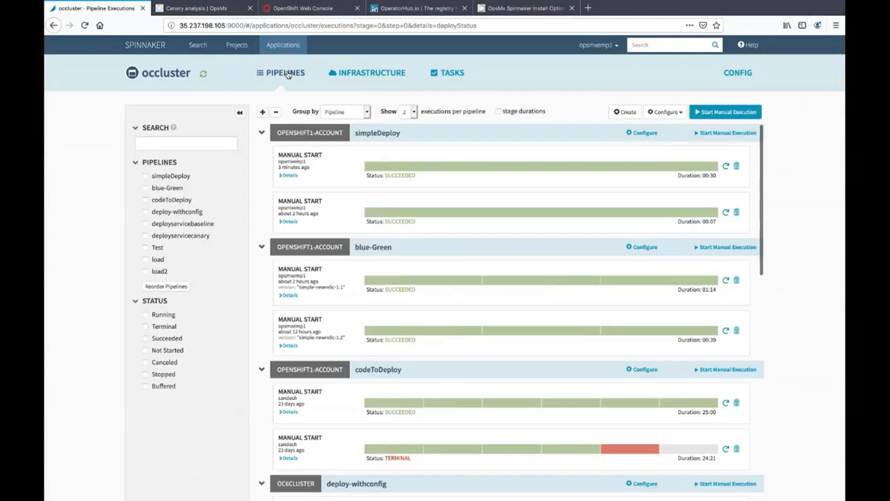
{"action": "left_click", "coordinate": [705, 250]}
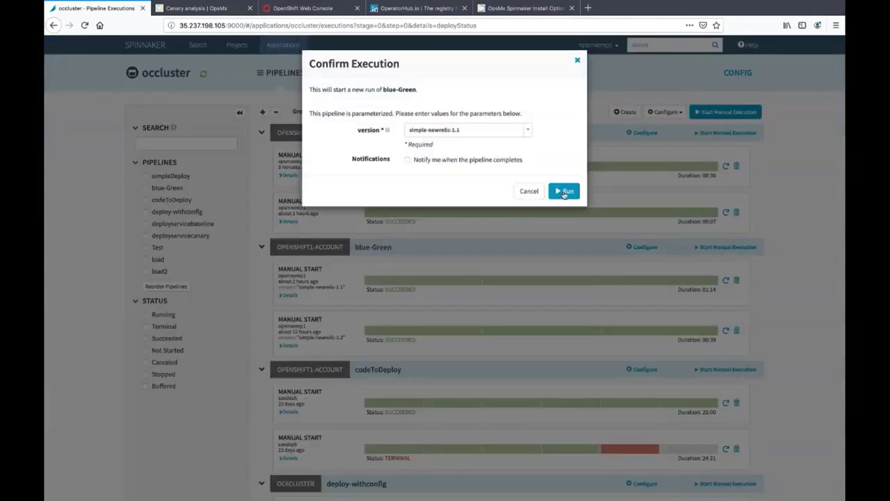
{"action": "left_click", "coordinate": [563, 192]}
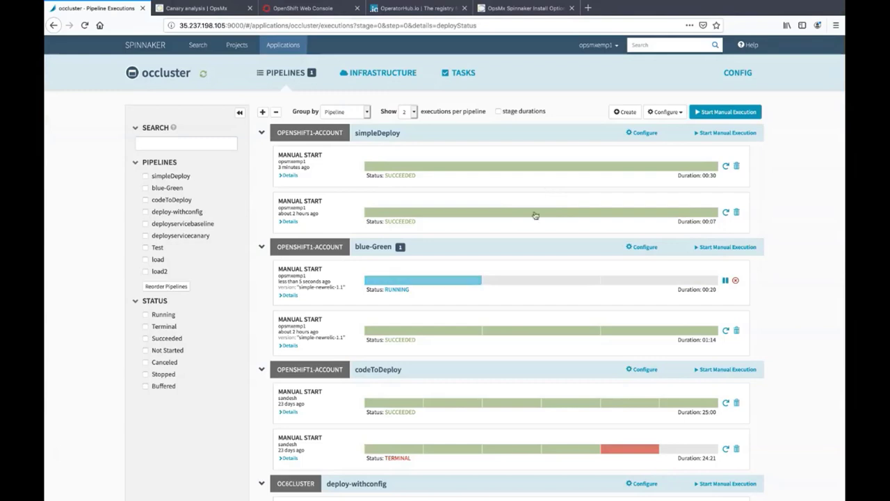
Expand the running blue-Green execution's details and follow the deploy status of its DeployGreen stage.
{"action": "left_click", "coordinate": [289, 295]}
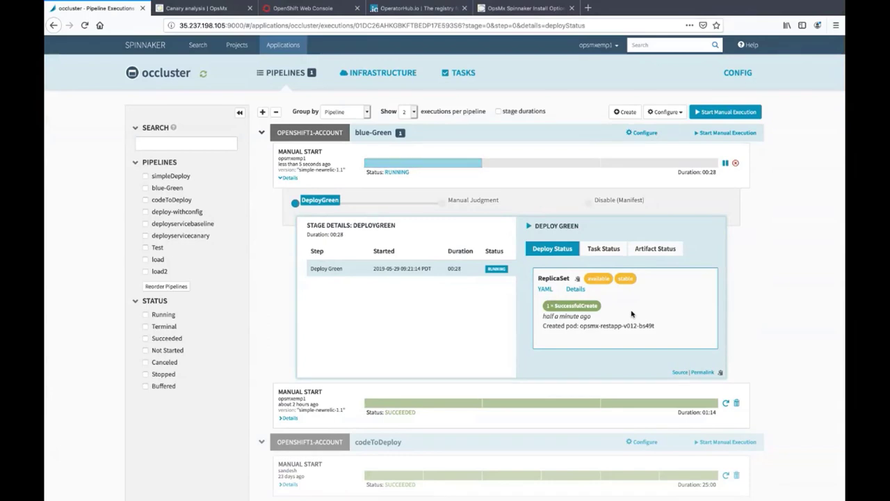
{"action": "scroll", "coordinate": [660, 310], "scroll_direction": "up", "scroll_amount": 2}
{"action": "scroll", "coordinate": [660, 310], "scroll_direction": "up", "scroll_amount": 1}
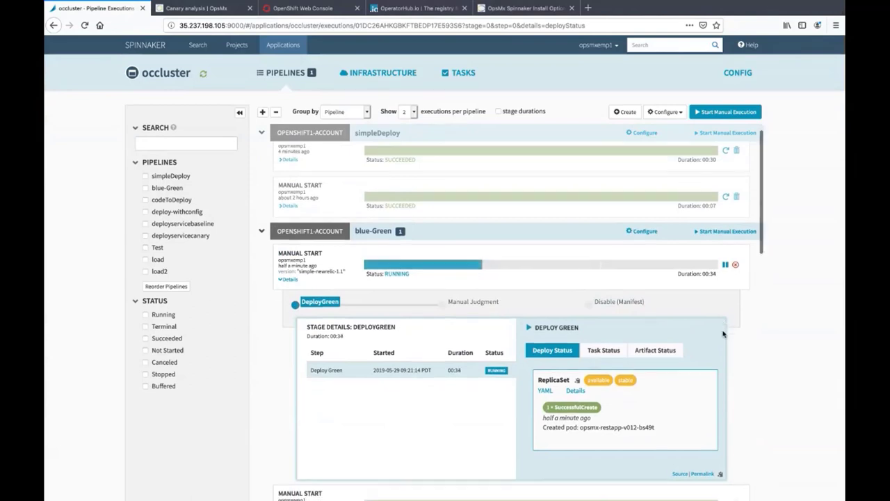
{"action": "scroll", "coordinate": [724, 335], "scroll_direction": "down", "scroll_amount": 1}
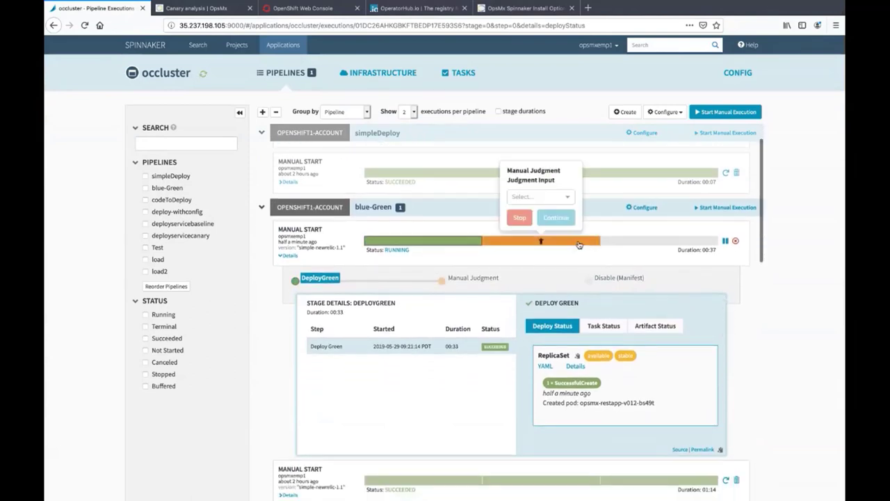
Continue the blue-Green run past the Manual Judgment stage with pass as the judgment input.
{"action": "left_click", "coordinate": [557, 241]}
{"action": "left_click", "coordinate": [539, 198]}
{"action": "left_click", "coordinate": [538, 212]}
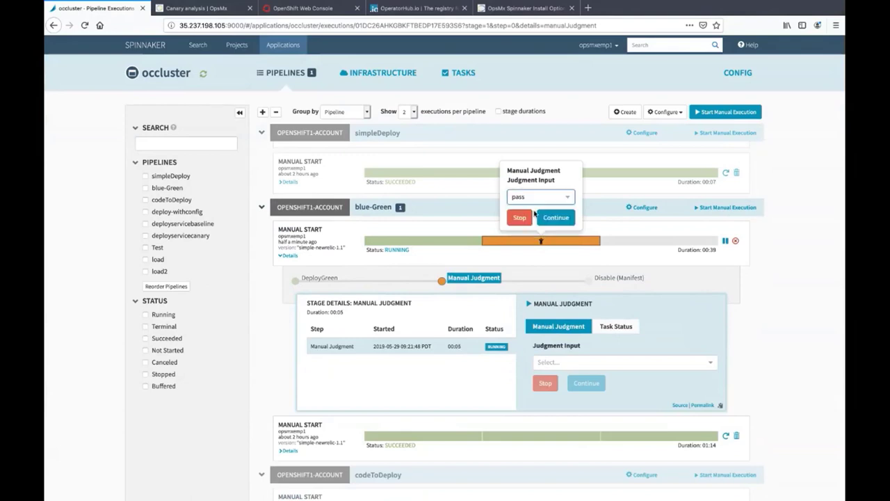
{"action": "left_click", "coordinate": [565, 219]}
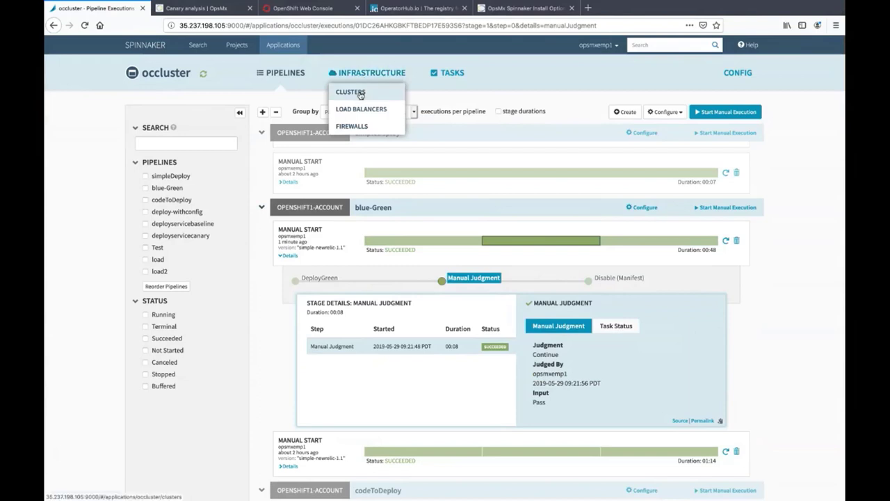
Open the application's clusters and inspect the details of the V011 and V012 opsmx-restapp replica sets.
{"action": "left_click", "coordinate": [360, 92]}
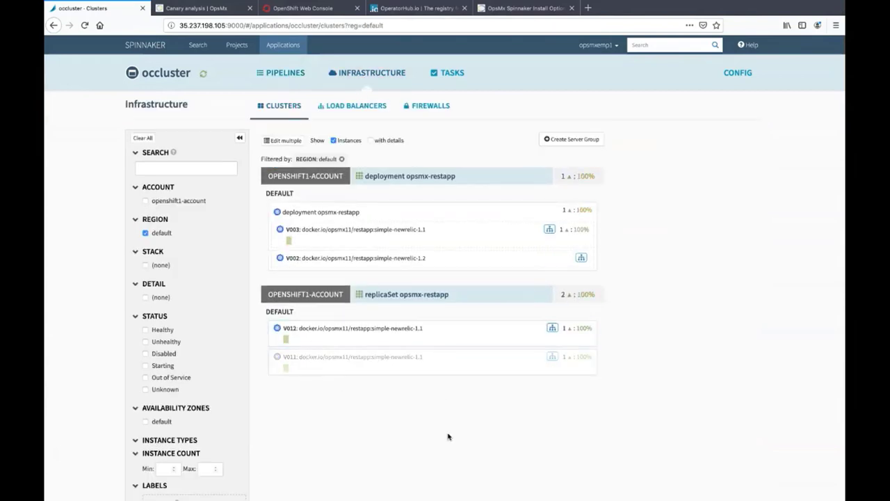
{"action": "left_click", "coordinate": [331, 368]}
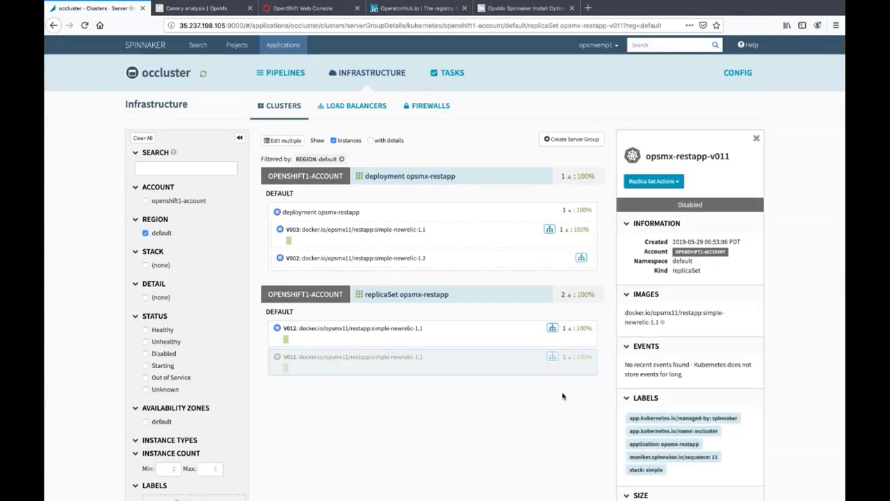
{"action": "left_click", "coordinate": [485, 344]}
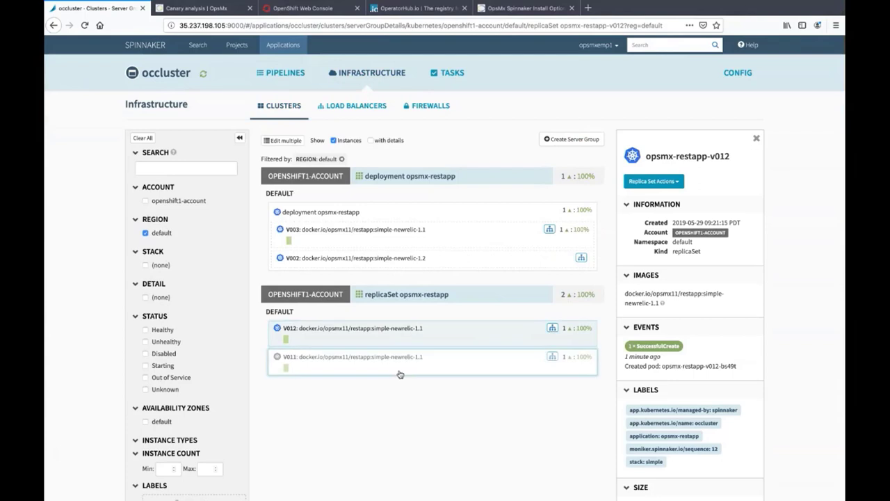
Switch to the OpenShift Web Console, inspect version #2 of the opsmx-restapp deployment, and list the project's pods.
{"action": "left_click", "coordinate": [303, 8]}
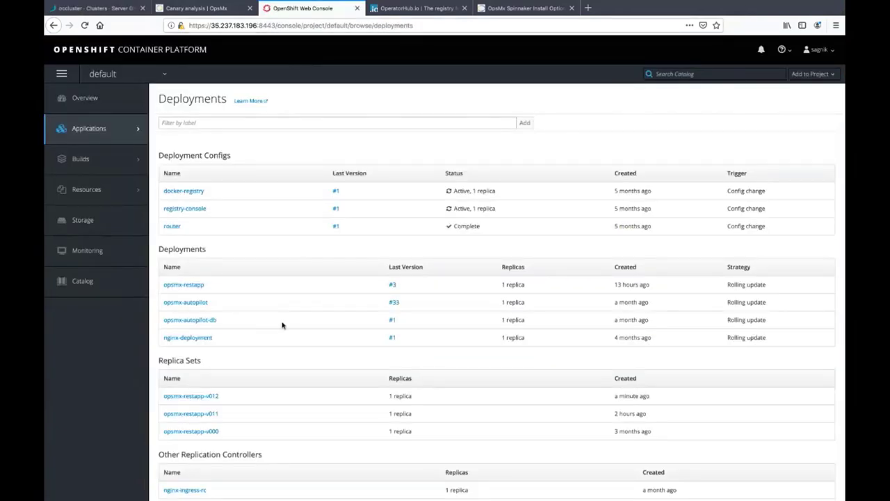
{"action": "left_click", "coordinate": [196, 286]}
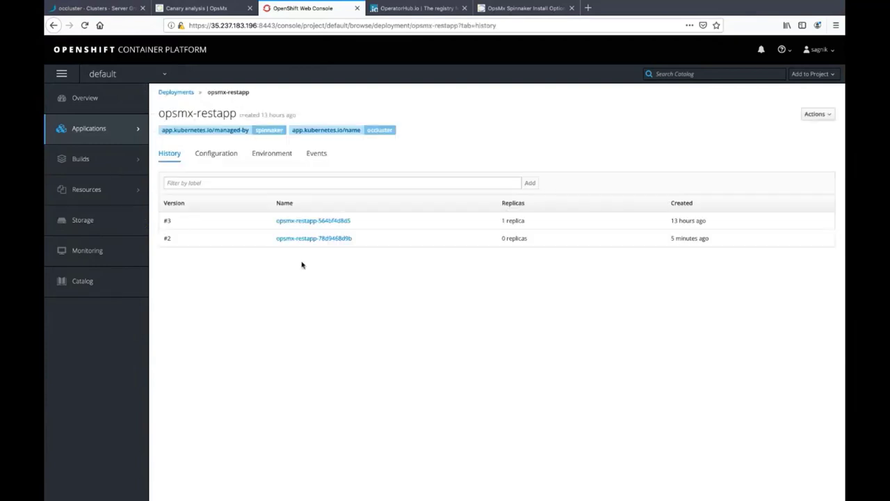
{"action": "left_click", "coordinate": [334, 239]}
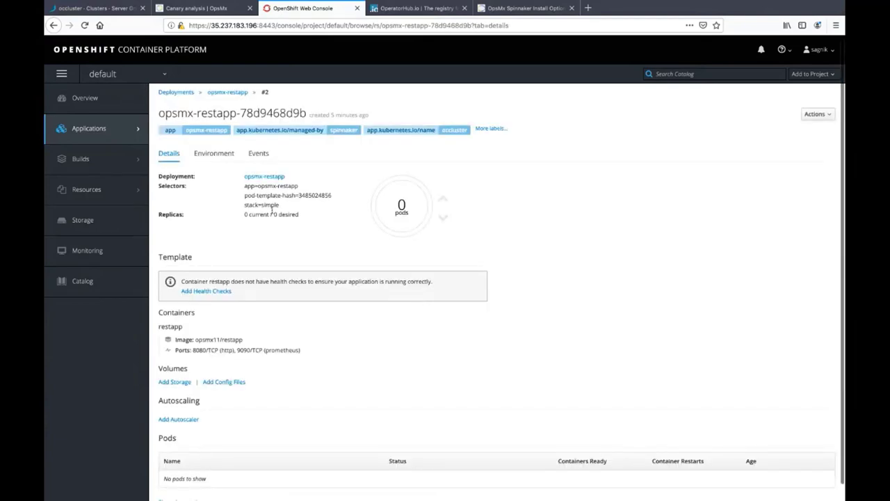
{"action": "mouse_move", "coordinate": [120, 138]}
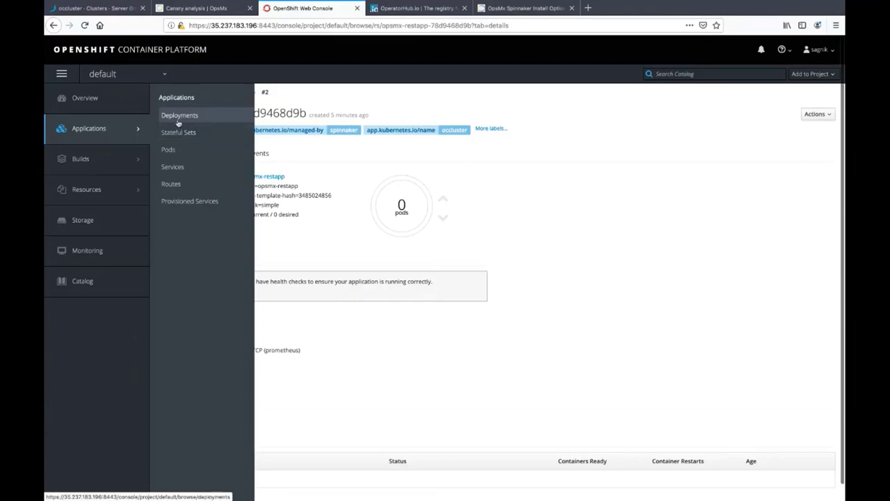
{"action": "left_click", "coordinate": [168, 149]}
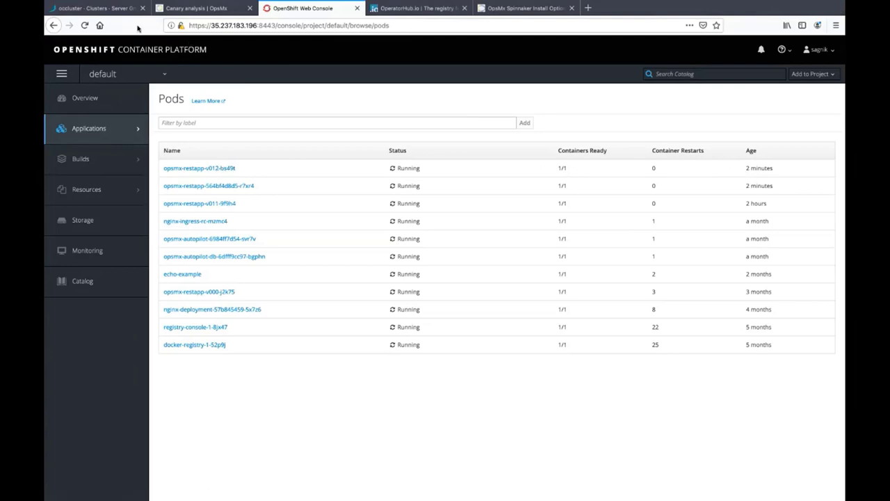
Return to Spinnaker, open the codeToDeploy pipeline's configuration, and review its Build, Deploy Canary, ACA Task and Production Deploy stages.
{"action": "left_click", "coordinate": [98, 9]}
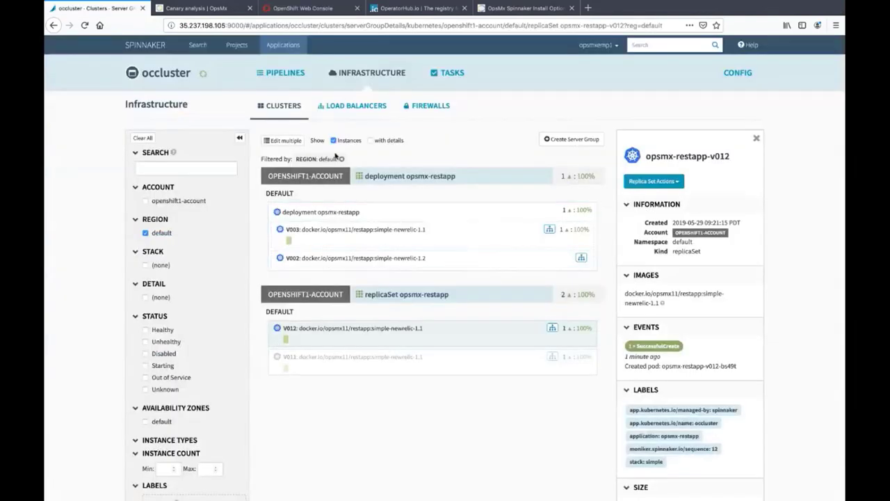
{"action": "left_click", "coordinate": [293, 82]}
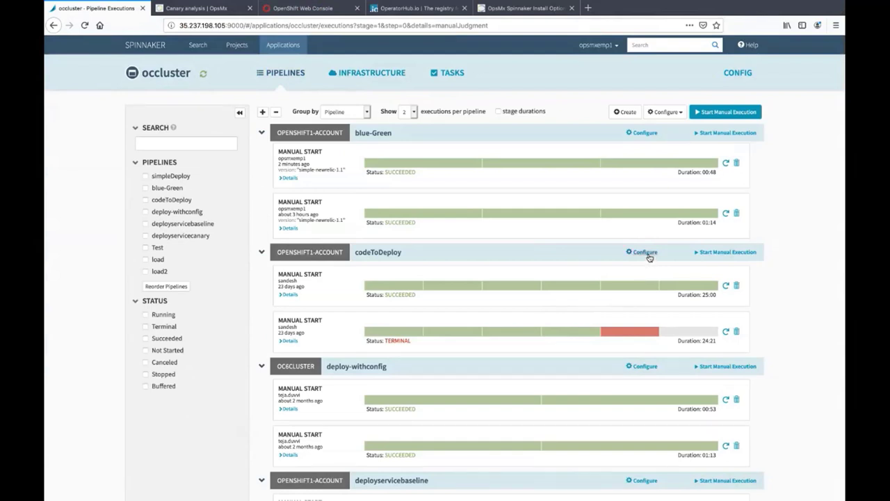
{"action": "left_click", "coordinate": [648, 256]}
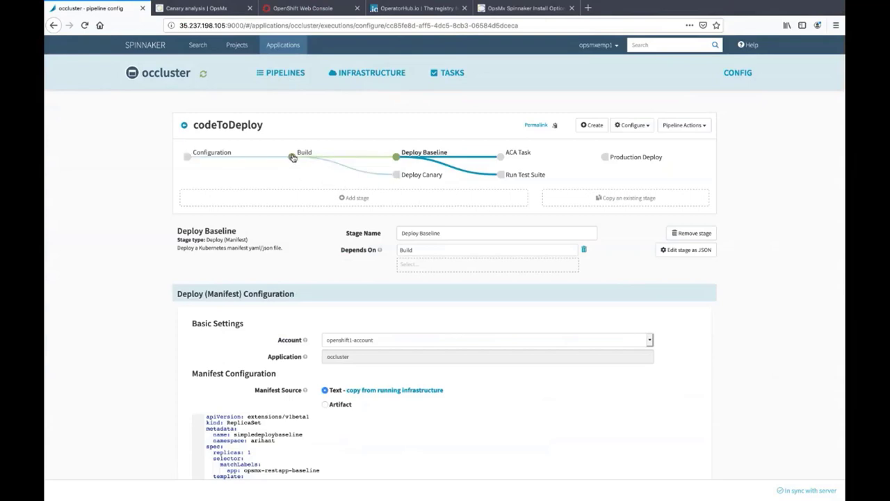
{"action": "left_click", "coordinate": [292, 157]}
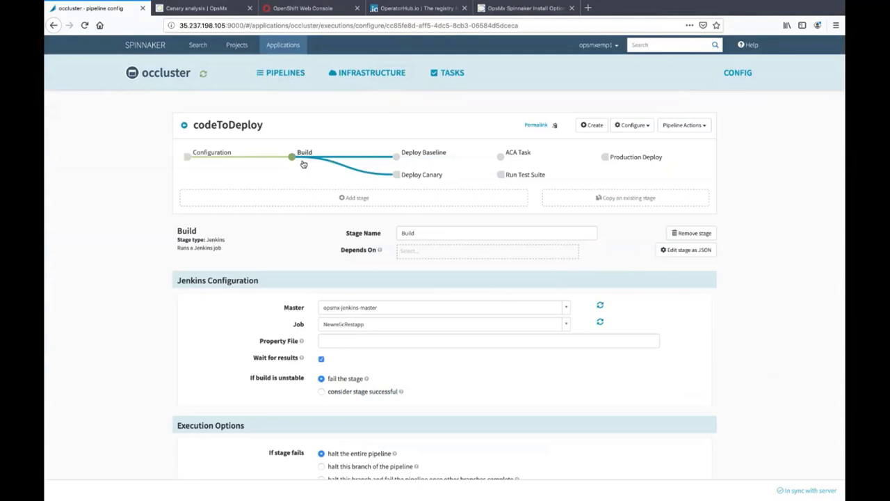
{"action": "left_click", "coordinate": [415, 177]}
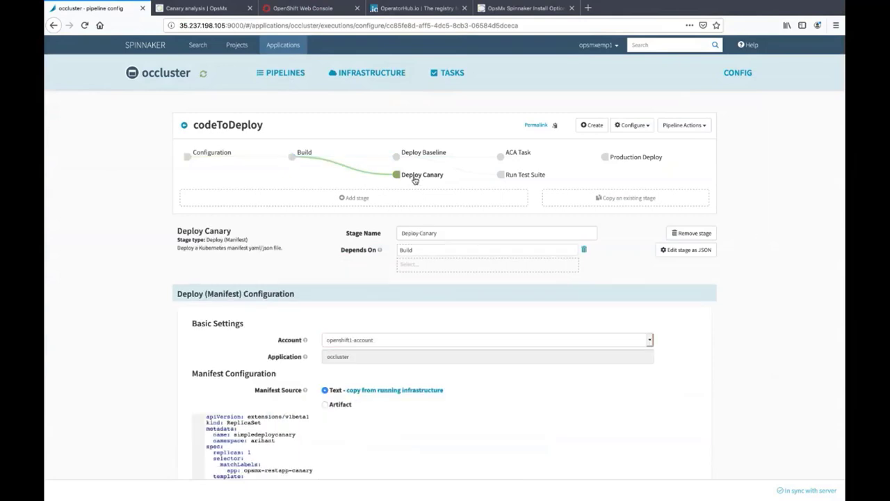
{"action": "left_click", "coordinate": [501, 157]}
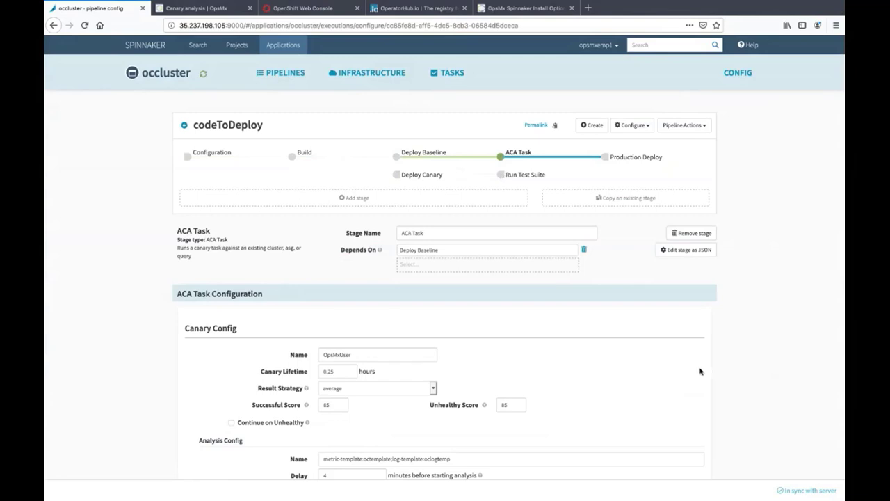
{"action": "scroll", "coordinate": [701, 371], "scroll_direction": "down", "scroll_amount": 3}
{"action": "scroll", "coordinate": [701, 371], "scroll_direction": "up", "scroll_amount": 3}
{"action": "left_click", "coordinate": [606, 158]}
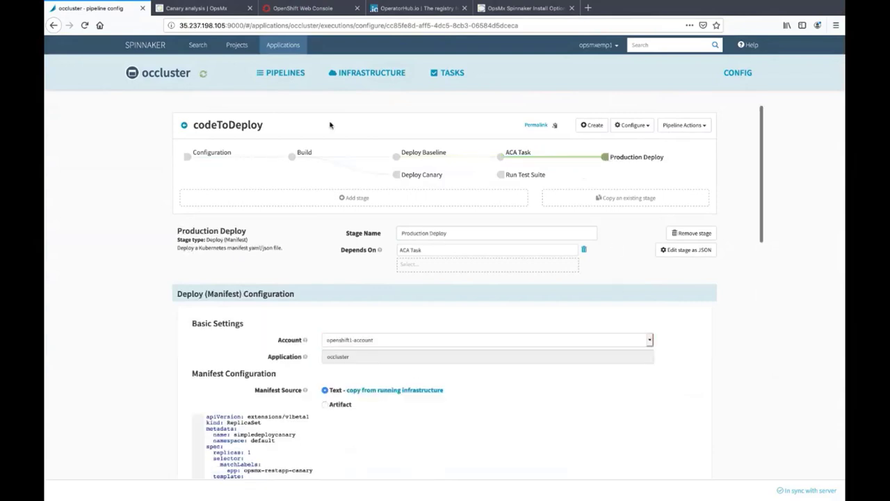
Expand the latest codeToDeploy execution in the pipeline list, open its Jenkins build #18, and return to Spinnaker.
{"action": "left_click", "coordinate": [291, 74]}
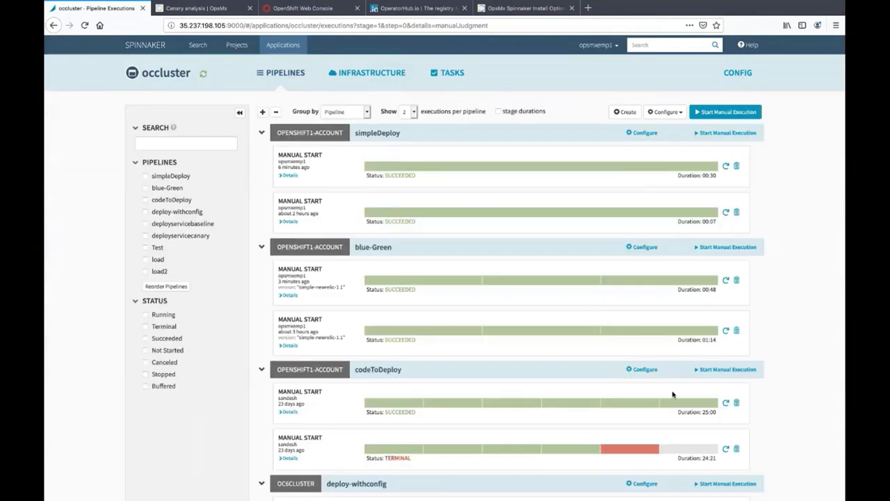
{"action": "left_click", "coordinate": [289, 412]}
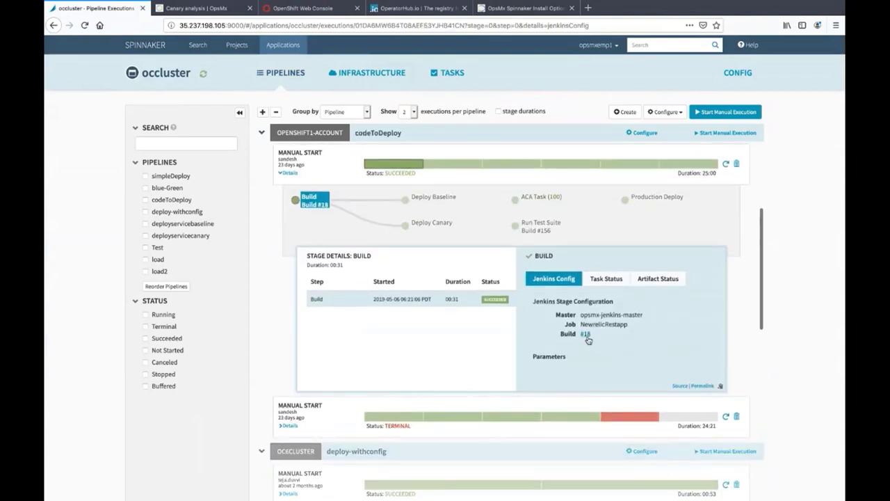
{"action": "scroll", "coordinate": [595, 346], "scroll_direction": "up", "scroll_amount": 1}
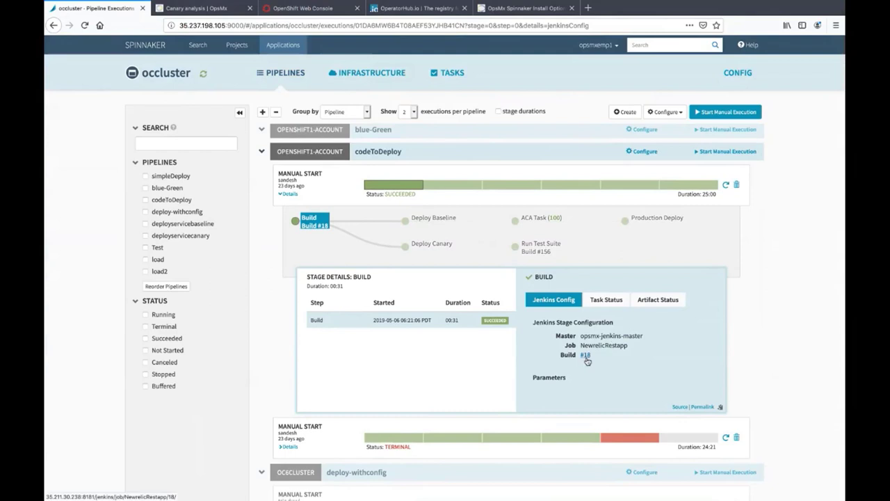
{"action": "left_click", "coordinate": [586, 356]}
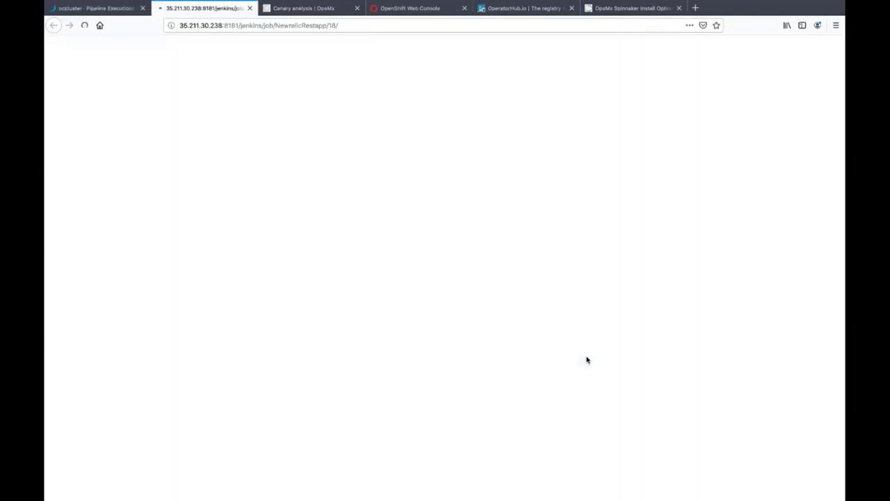
{"action": "left_click", "coordinate": [104, 7]}
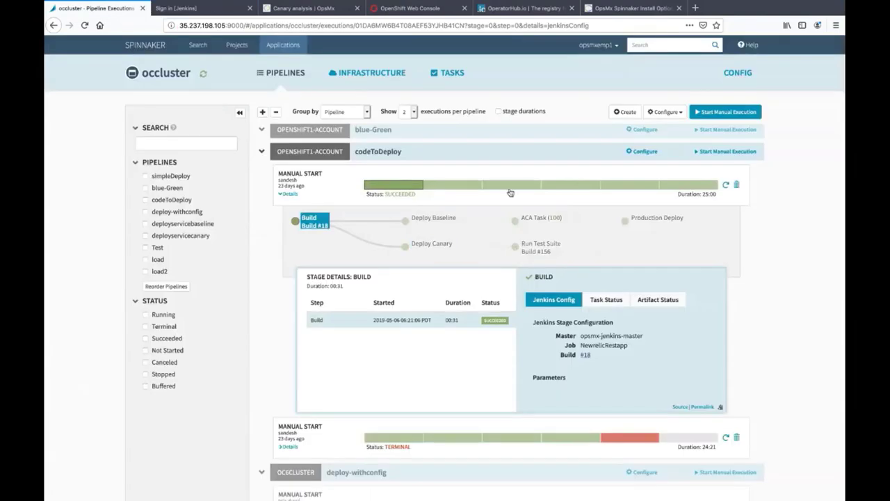
Review the Run Test Suite and ACA Task stages of the codeToDeploy execution and open its canary report.
{"action": "left_click", "coordinate": [562, 190]}
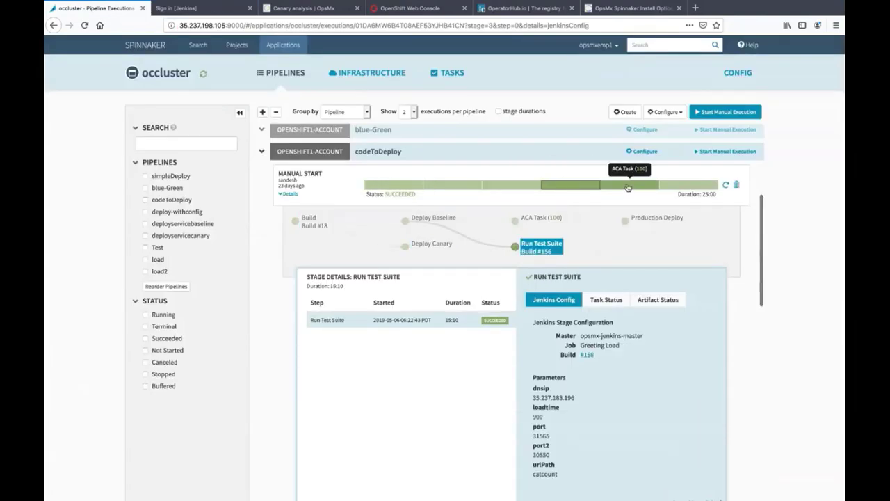
{"action": "left_click", "coordinate": [628, 188]}
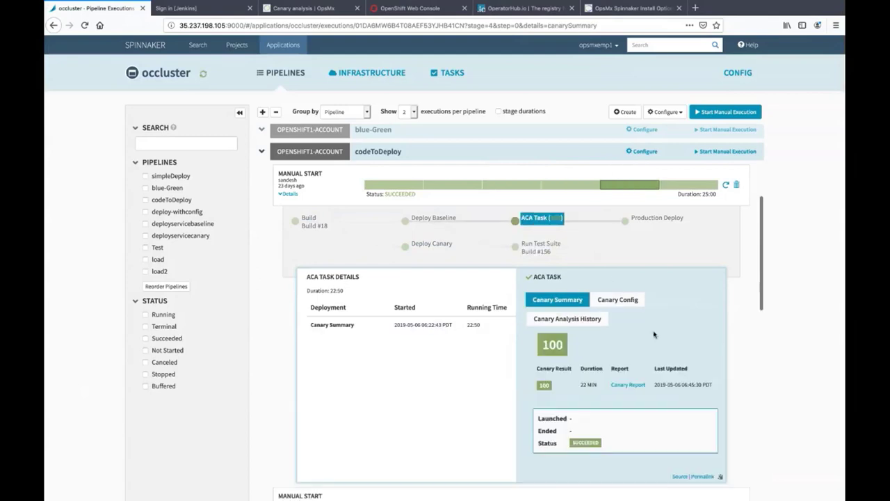
{"action": "scroll", "coordinate": [652, 333], "scroll_direction": "up", "scroll_amount": 1}
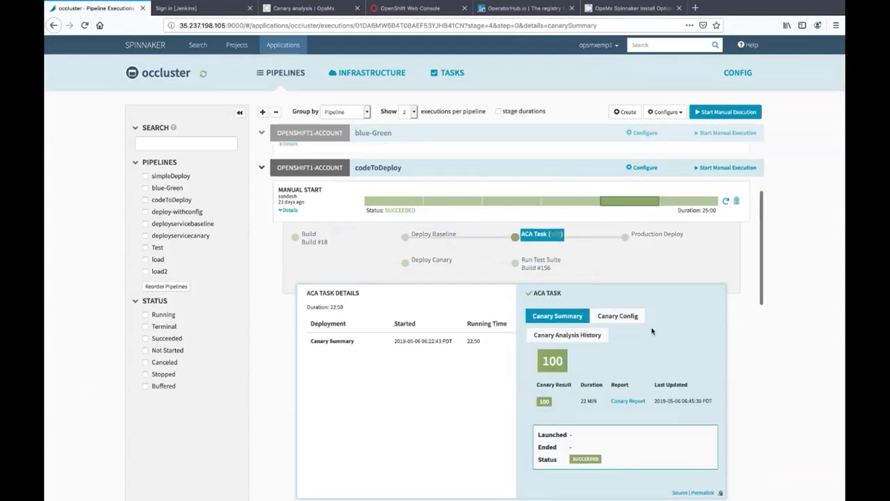
{"action": "scroll", "coordinate": [652, 332], "scroll_direction": "down", "scroll_amount": 2}
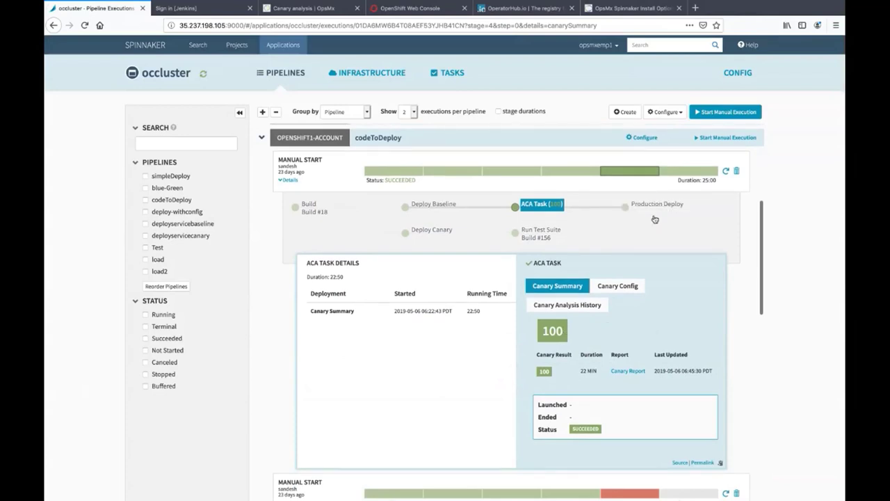
{"action": "left_click", "coordinate": [628, 372]}
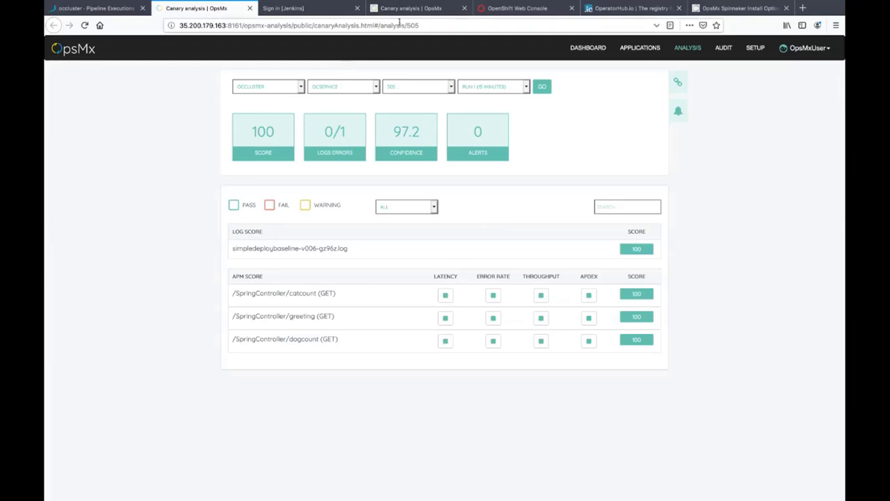
Switch to the canary analysis report 213, examine its log, APM and metric scores, and hide the Same clusters in the log chart.
{"action": "left_click", "coordinate": [421, 10]}
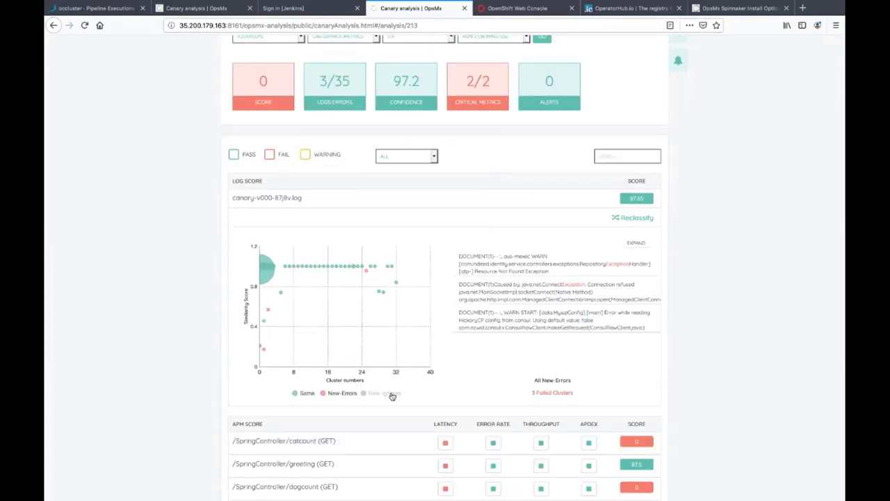
{"action": "scroll", "coordinate": [549, 244], "scroll_direction": "up", "scroll_amount": 1}
{"action": "scroll", "coordinate": [549, 244], "scroll_direction": "up", "scroll_amount": 1}
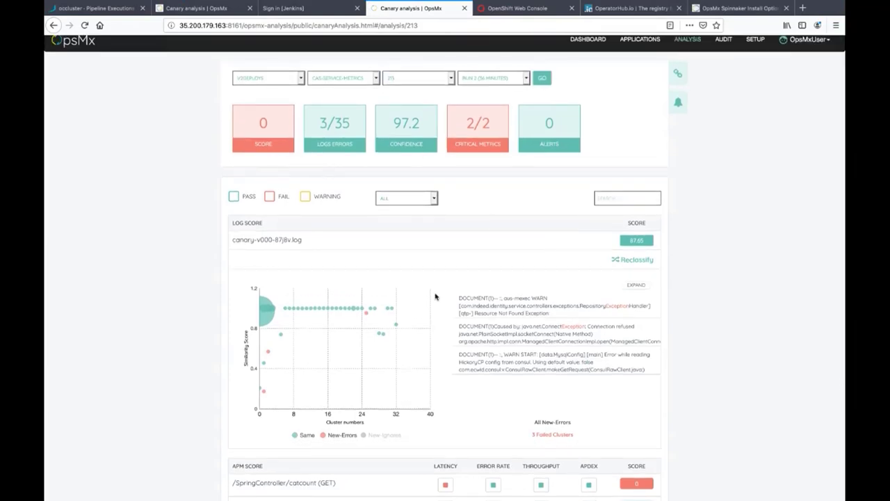
{"action": "scroll", "coordinate": [434, 297], "scroll_direction": "down", "scroll_amount": 4}
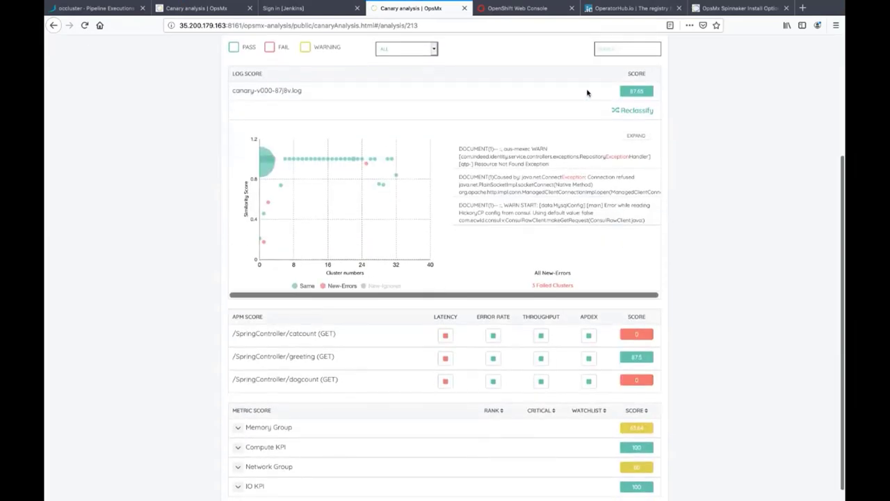
{"action": "left_click", "coordinate": [306, 286]}
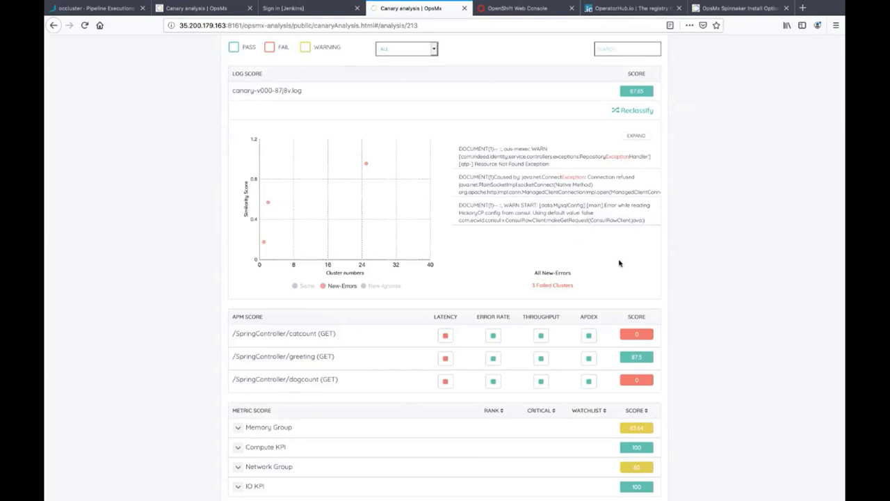
{"action": "scroll", "coordinate": [619, 263], "scroll_direction": "up", "scroll_amount": 1}
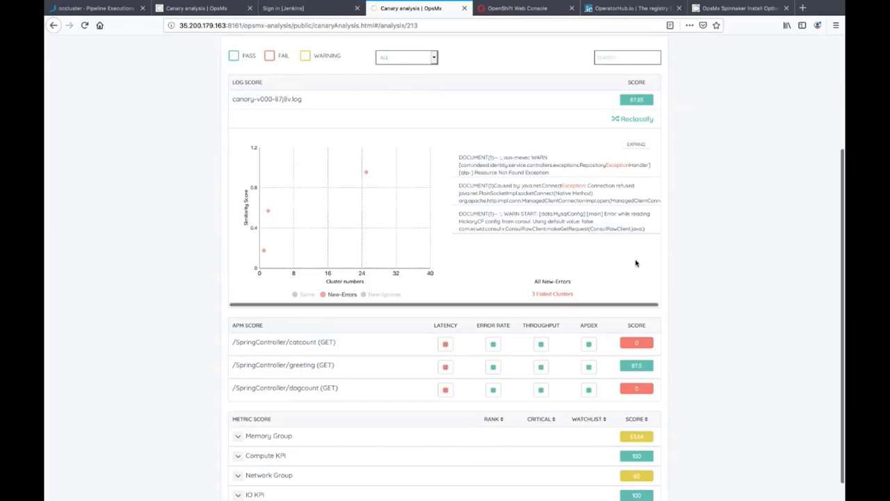
Open the reclassification view for the canary-v000-87j8v.log clusters and review its error entries.
{"action": "scroll", "coordinate": [635, 260], "scroll_direction": "up", "scroll_amount": 2}
{"action": "scroll", "coordinate": [635, 261], "scroll_direction": "up", "scroll_amount": 1}
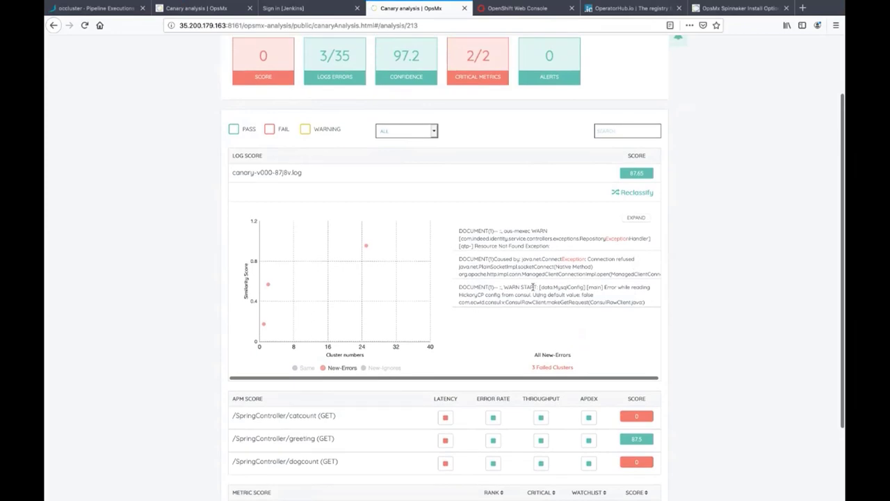
{"action": "left_click", "coordinate": [644, 193]}
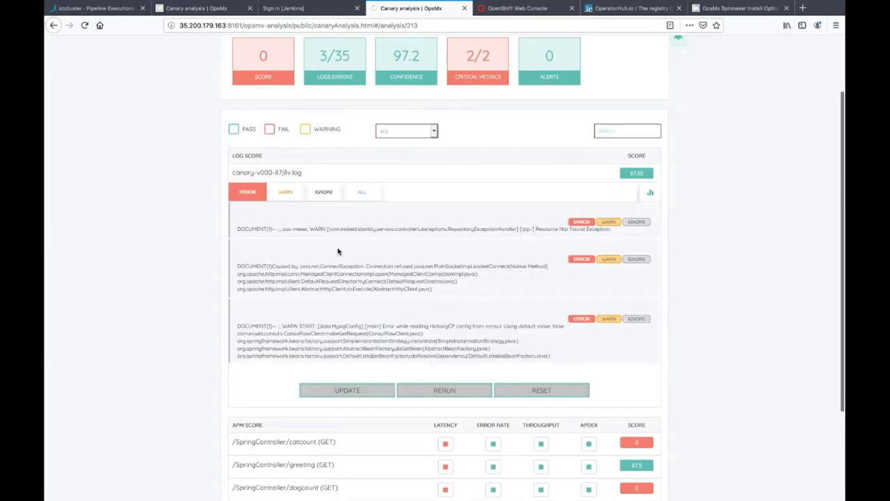
{"action": "scroll", "coordinate": [434, 300], "scroll_direction": "down", "scroll_amount": 1}
{"action": "scroll", "coordinate": [435, 300], "scroll_direction": "up", "scroll_amount": 1}
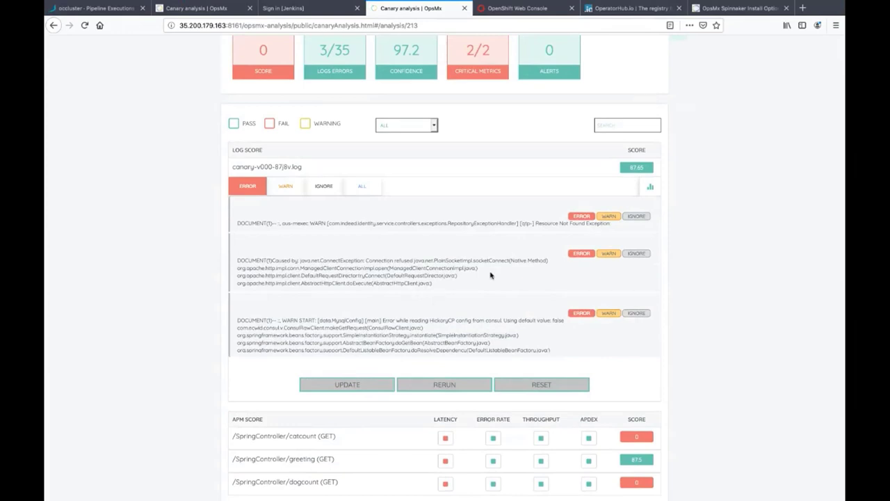
{"action": "scroll", "coordinate": [465, 271], "scroll_direction": "down", "scroll_amount": 1}
{"action": "scroll", "coordinate": [452, 270], "scroll_direction": "up", "scroll_amount": 1}
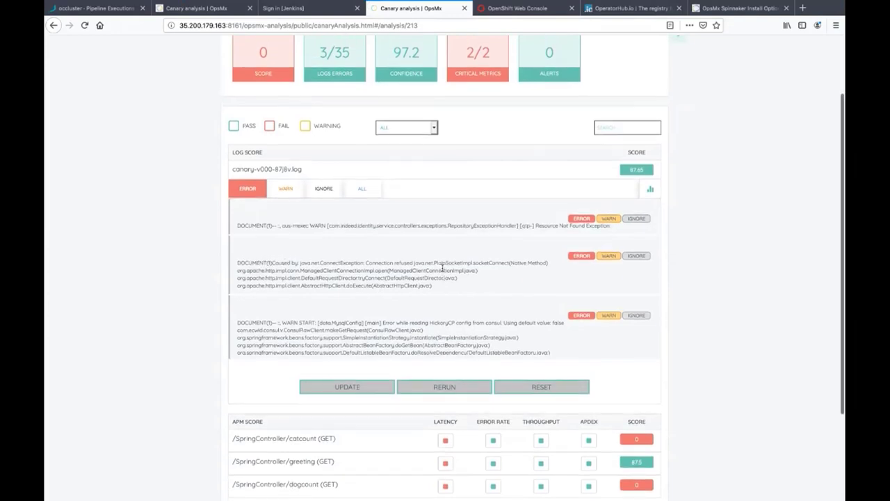
Show all log clusters in the reclassification view, browse through them, and return to the error entries only.
{"action": "left_click", "coordinate": [352, 192]}
{"action": "scroll", "coordinate": [440, 278], "scroll_direction": "down", "scroll_amount": 2}
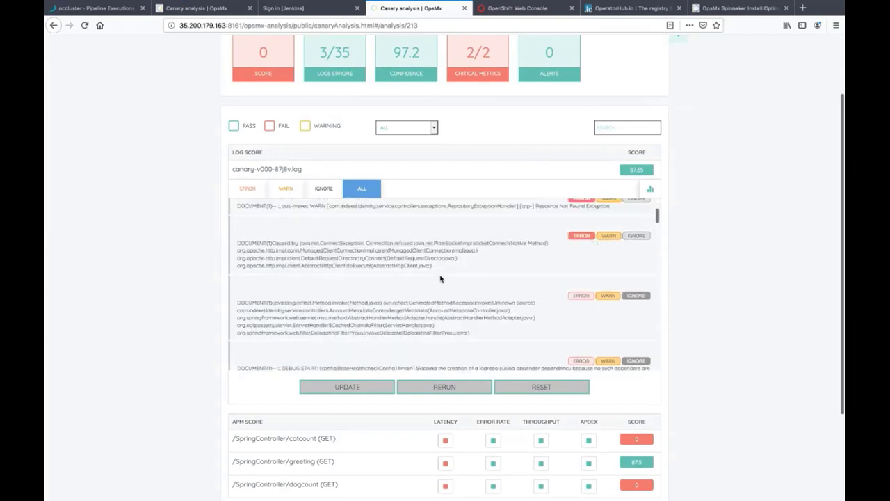
{"action": "scroll", "coordinate": [440, 278], "scroll_direction": "down", "scroll_amount": 3}
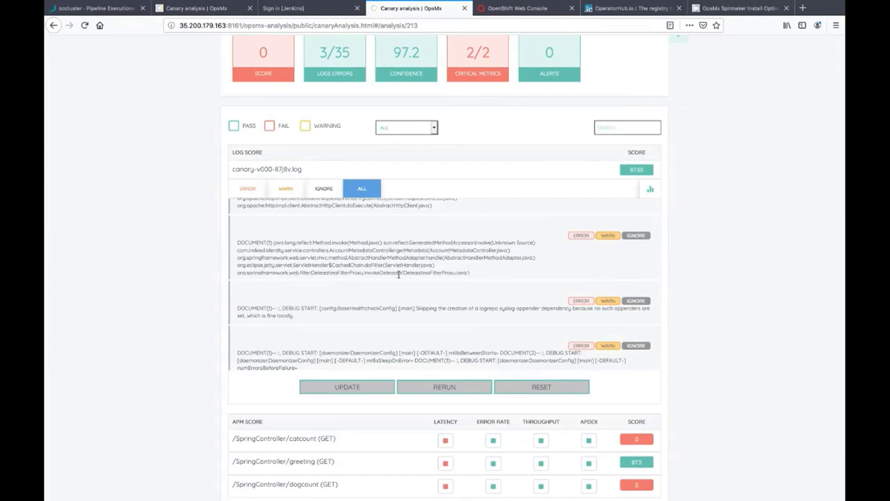
{"action": "left_click", "coordinate": [251, 189]}
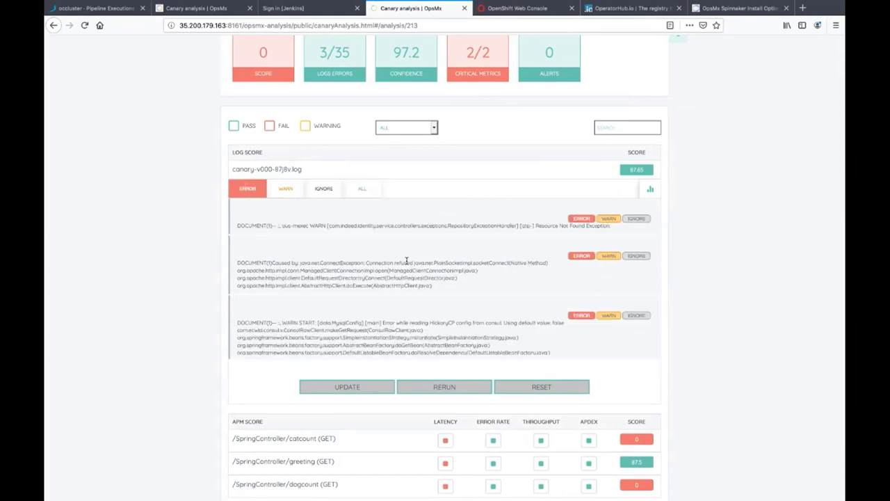
Reclassify the java.net.ConnectException "Connection refused" error cluster as Ignore.
{"action": "scroll", "coordinate": [467, 288], "scroll_direction": "down", "scroll_amount": 1}
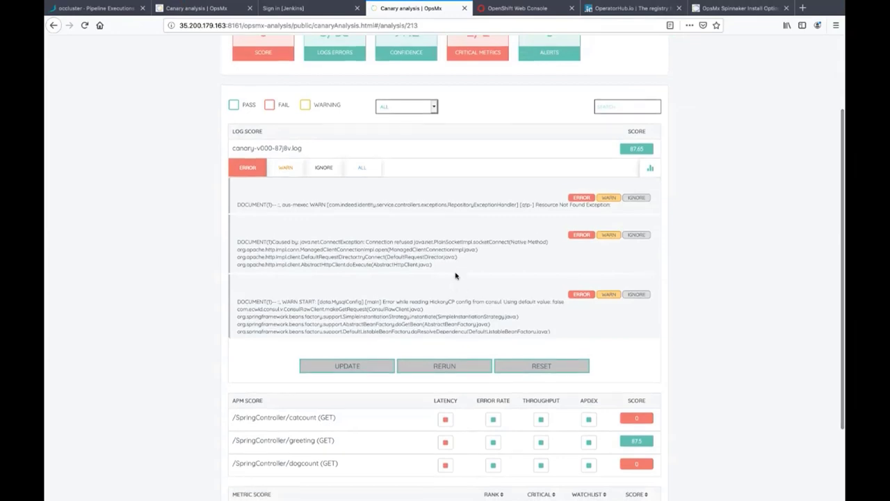
{"action": "scroll", "coordinate": [455, 276], "scroll_direction": "up", "scroll_amount": 1}
{"action": "scroll", "coordinate": [455, 276], "scroll_direction": "up", "scroll_amount": 1}
{"action": "scroll", "coordinate": [456, 273], "scroll_direction": "down", "scroll_amount": 1}
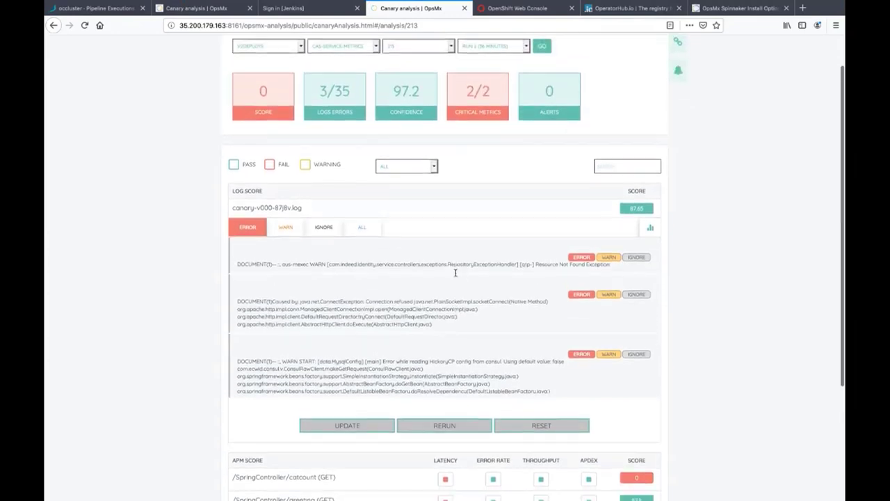
{"action": "scroll", "coordinate": [456, 273], "scroll_direction": "down", "scroll_amount": 1}
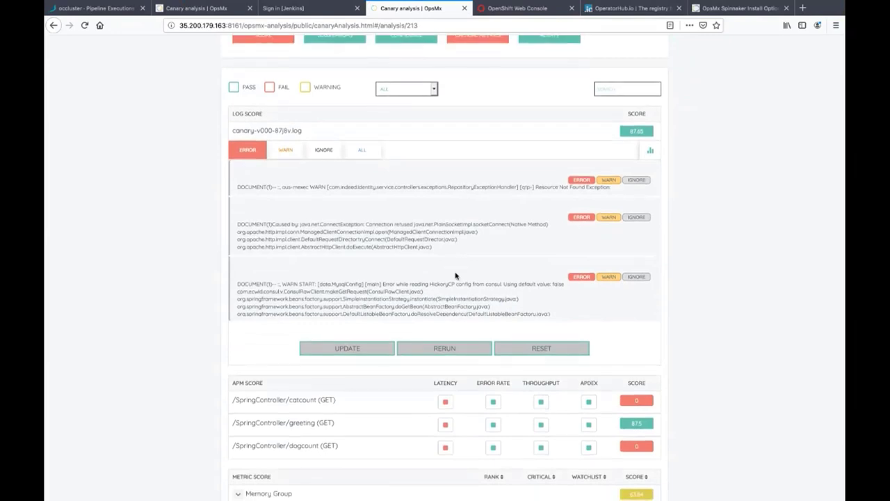
{"action": "left_click", "coordinate": [639, 218]}
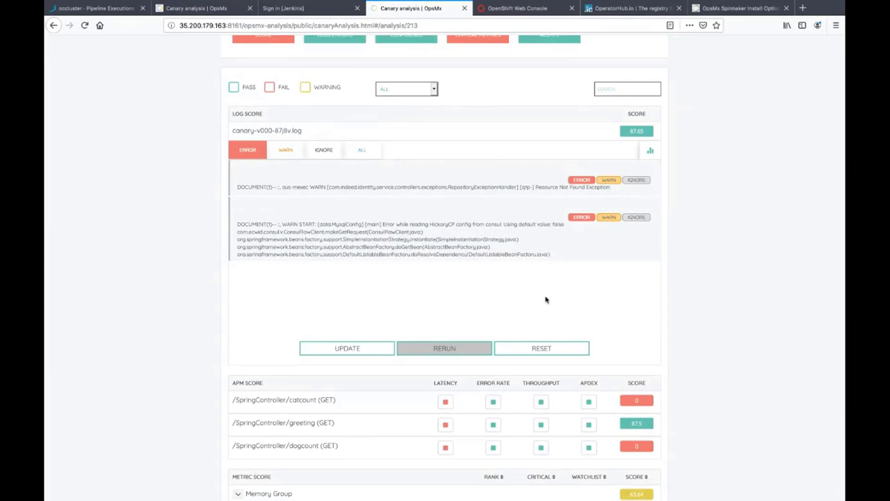
Expand /SpringController/greeting (GET) under the APM scores and examine its response time and call count charts and the metric group scores.
{"action": "scroll", "coordinate": [546, 299], "scroll_direction": "down", "scroll_amount": 2}
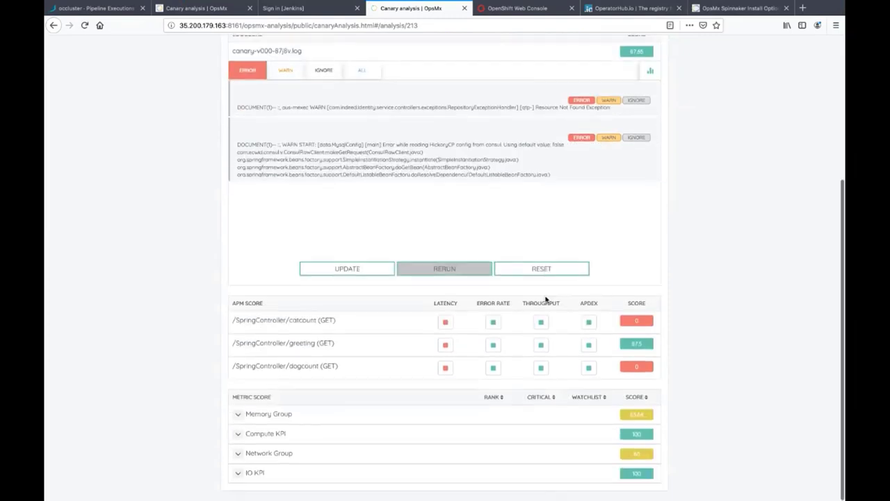
{"action": "left_click", "coordinate": [446, 345]}
{"action": "scroll", "coordinate": [451, 406], "scroll_direction": "down", "scroll_amount": 4}
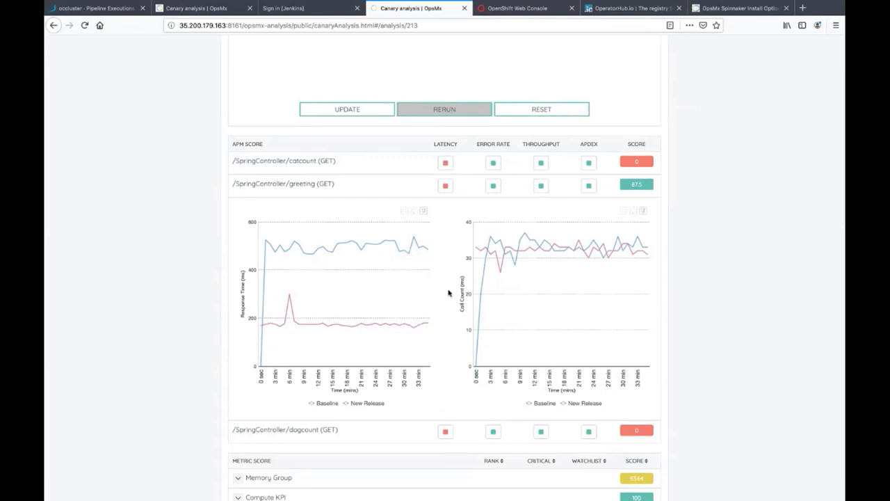
{"action": "scroll", "coordinate": [449, 292], "scroll_direction": "up", "scroll_amount": 1}
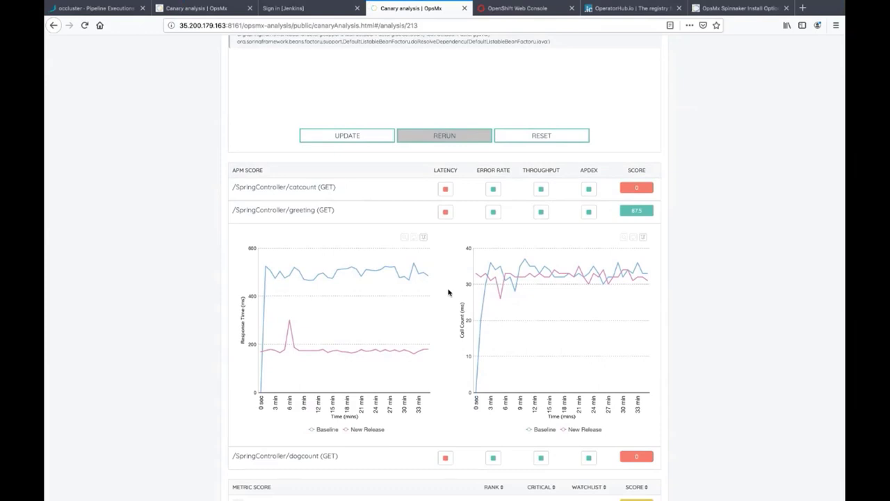
{"action": "scroll", "coordinate": [448, 293], "scroll_direction": "down", "scroll_amount": 1}
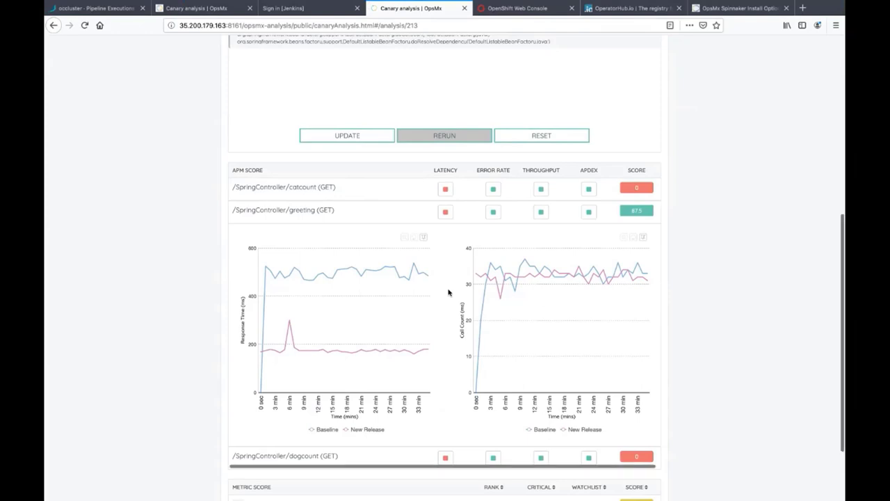
{"action": "scroll", "coordinate": [449, 292], "scroll_direction": "down", "scroll_amount": 3}
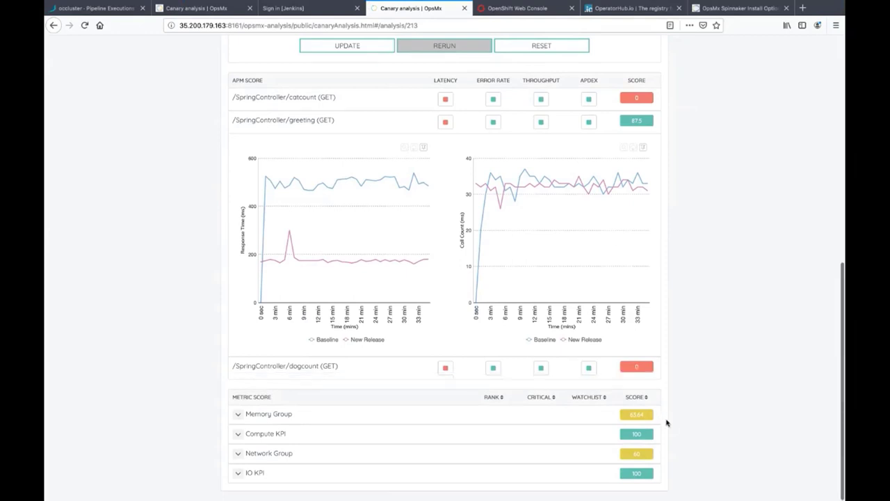
{"action": "scroll", "coordinate": [667, 422], "scroll_direction": "down", "scroll_amount": 1}
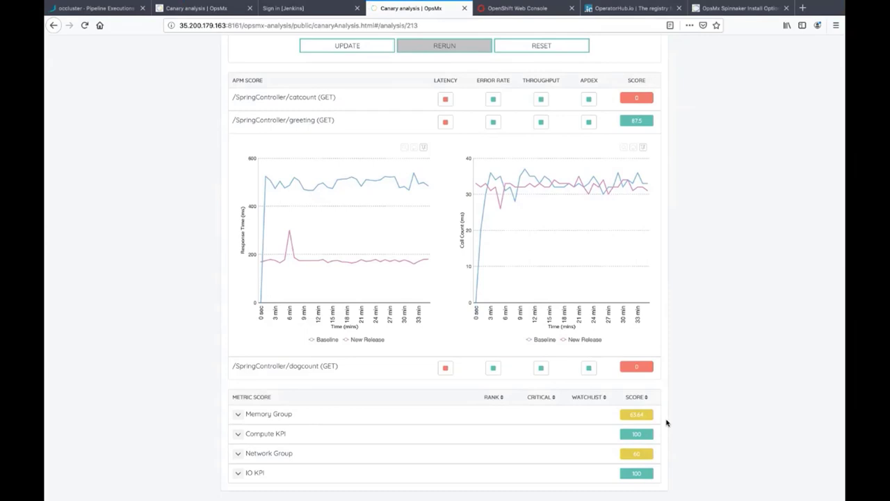
{"action": "scroll", "coordinate": [666, 422], "scroll_direction": "down", "scroll_amount": 1}
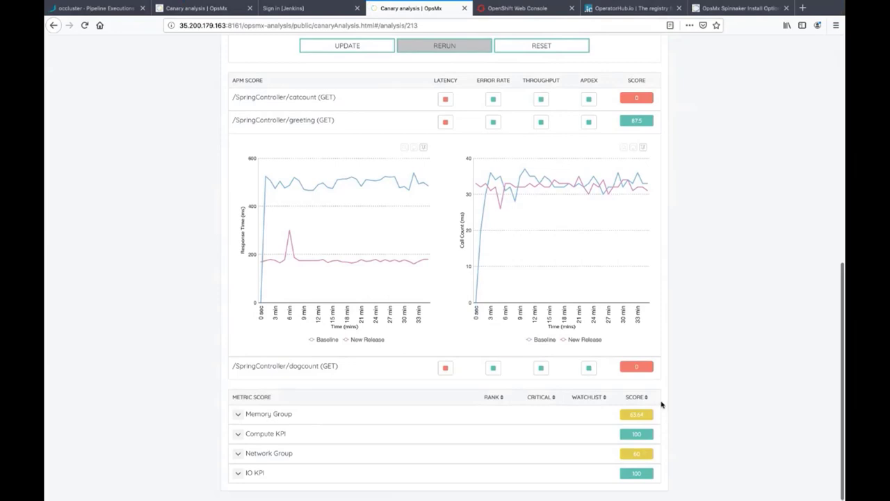
Switch from the canary report to Spinnaker, and review the Spinnaker Operator page on OperatorHub.io.
{"action": "scroll", "coordinate": [662, 404], "scroll_direction": "up", "scroll_amount": 10}
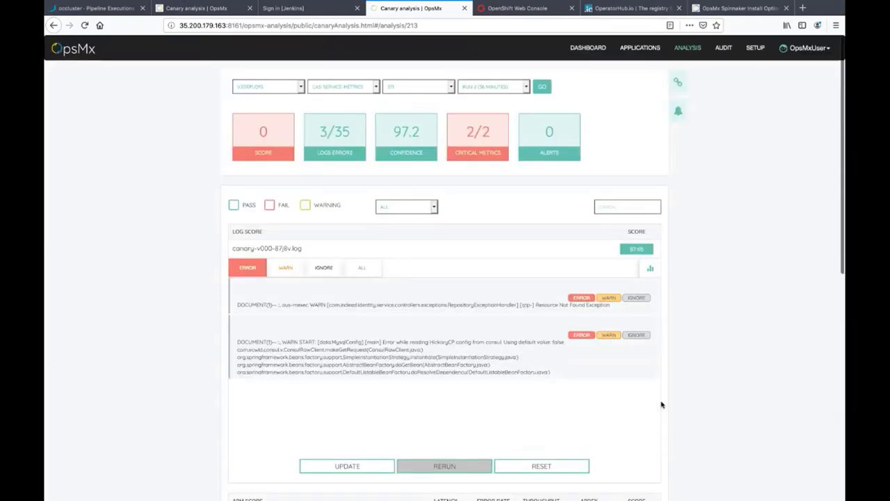
{"action": "left_click", "coordinate": [105, 11]}
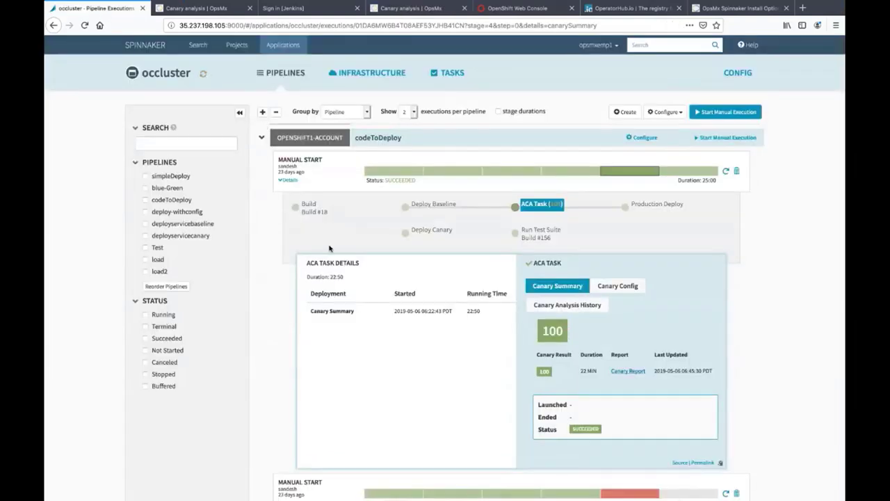
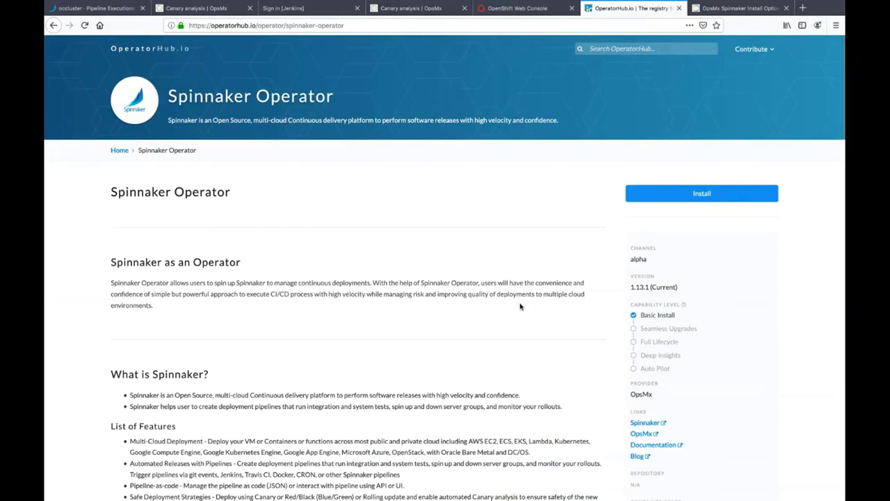
{"action": "scroll", "coordinate": [520, 306], "scroll_direction": "down", "scroll_amount": 1}
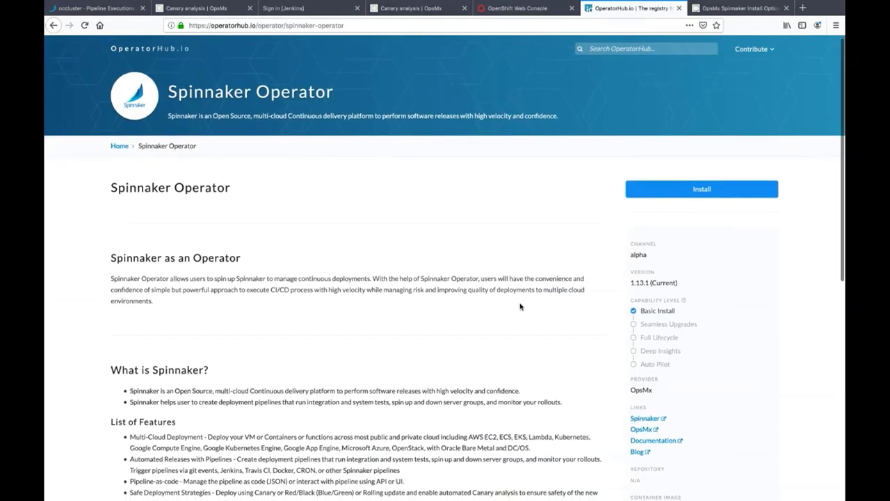
{"action": "scroll", "coordinate": [520, 306], "scroll_direction": "up", "scroll_amount": 1}
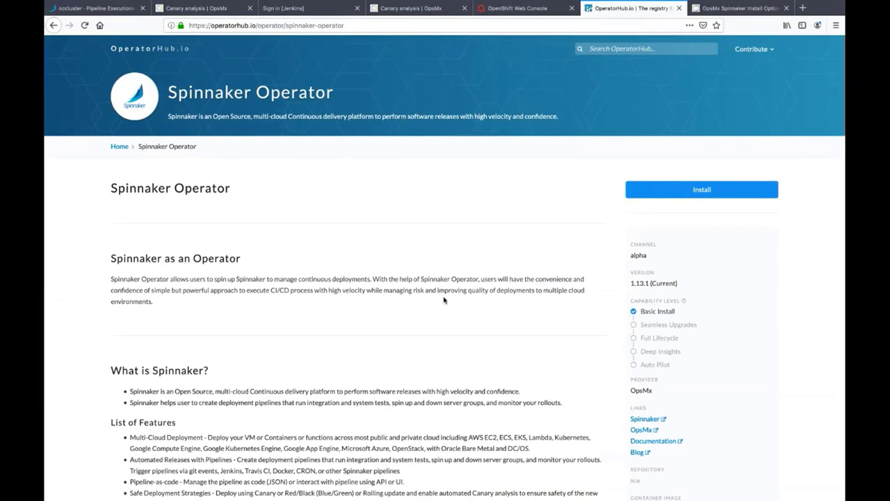
Return to Spinnaker and review the simpleDeploy, blue-Green and codeToDeploy executions in the occluster pipeline list.
{"action": "left_click", "coordinate": [96, 8]}
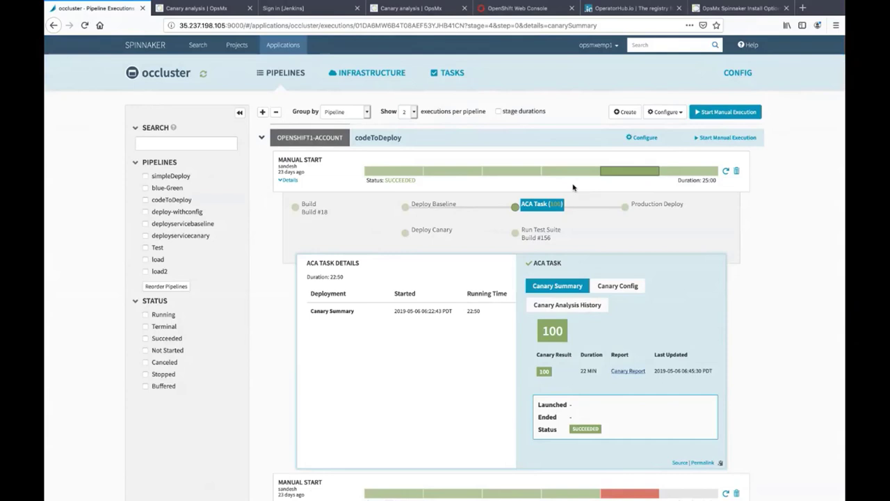
{"action": "scroll", "coordinate": [573, 187], "scroll_direction": "up", "scroll_amount": 1}
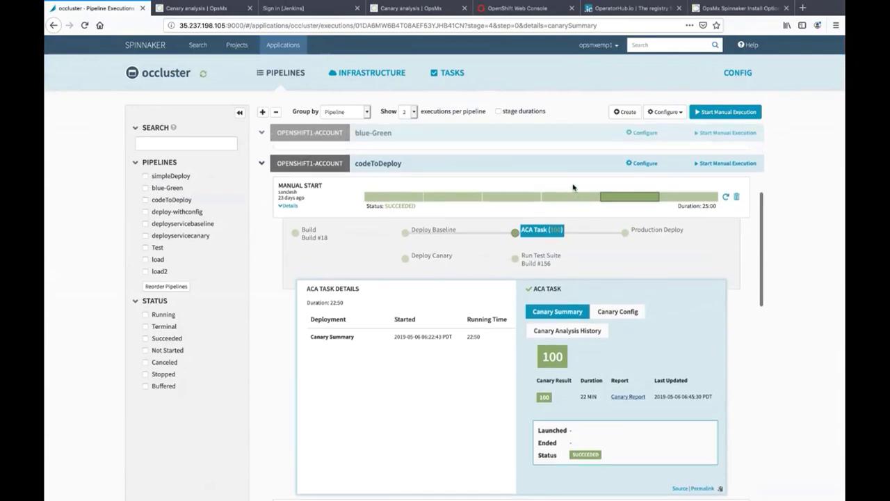
{"action": "scroll", "coordinate": [573, 187], "scroll_direction": "up", "scroll_amount": 1}
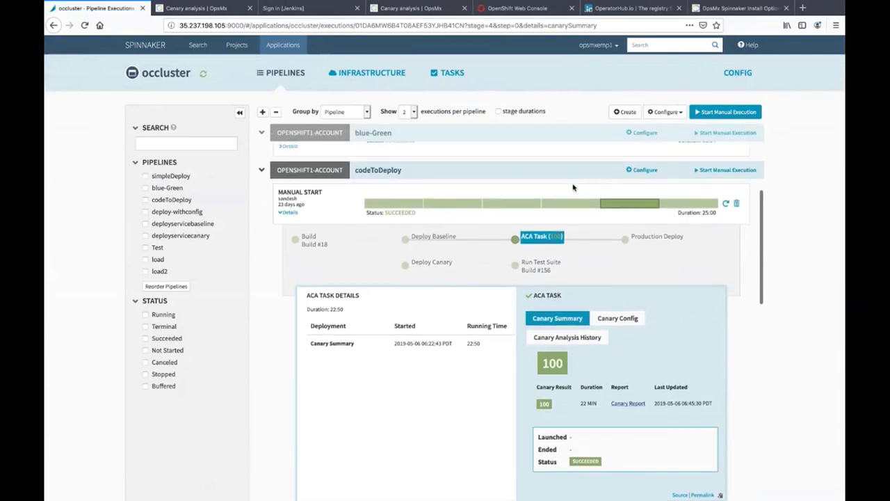
{"action": "scroll", "coordinate": [574, 188], "scroll_direction": "down", "scroll_amount": 1}
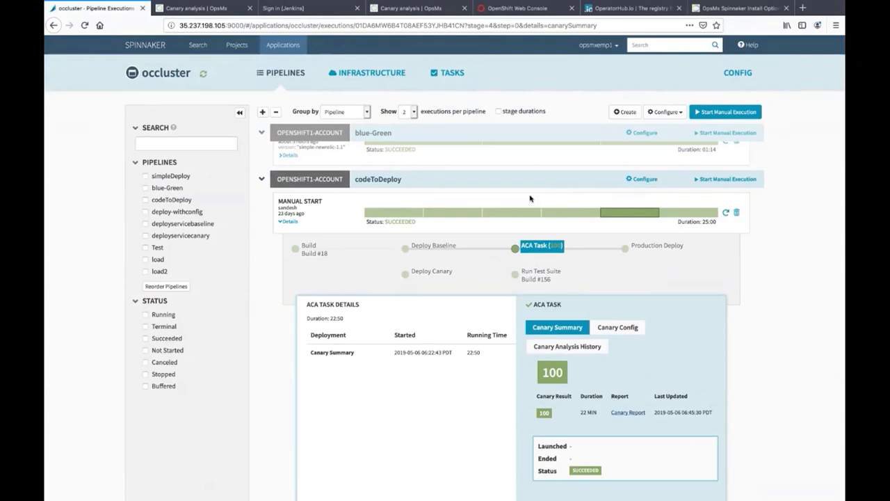
{"action": "scroll", "coordinate": [530, 198], "scroll_direction": "up", "scroll_amount": 2}
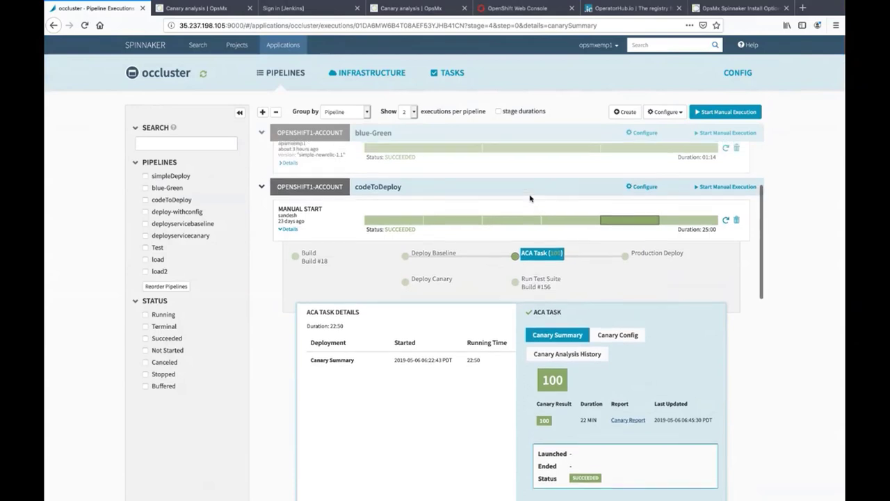
{"action": "scroll", "coordinate": [530, 199], "scroll_direction": "up", "scroll_amount": 4}
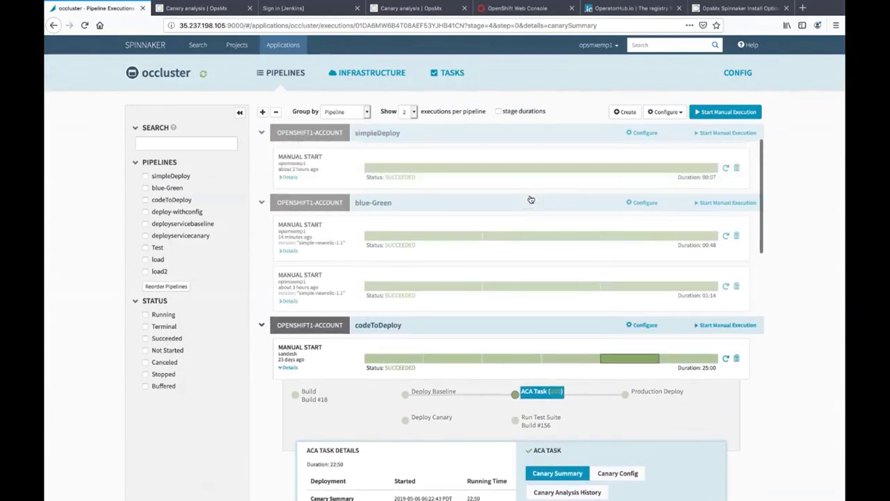
{"action": "scroll", "coordinate": [530, 198], "scroll_direction": "up", "scroll_amount": 1}
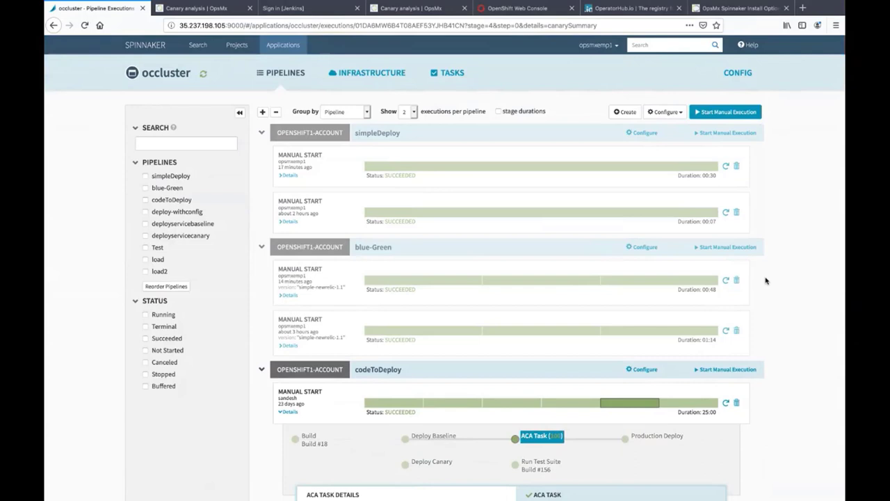
Switch to the OpsMx canary analysis site, open its audit page, and expand the Modified Pipelines section.
{"action": "left_click", "coordinate": [427, 10]}
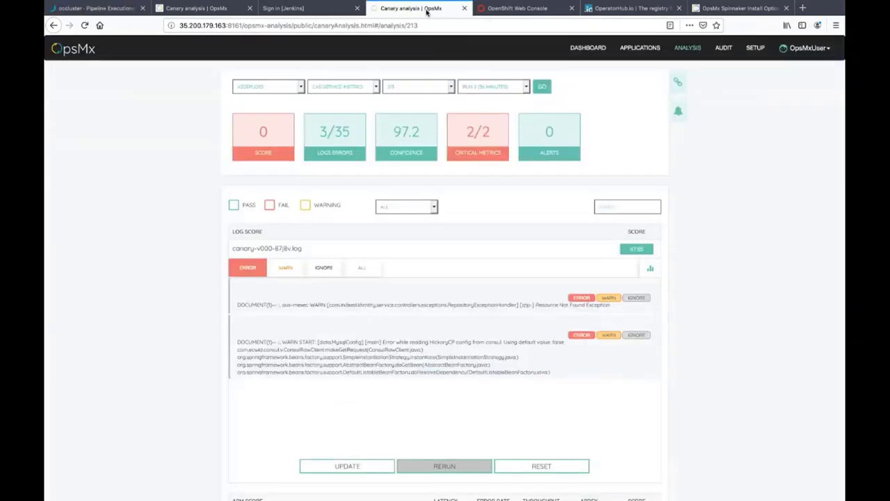
{"action": "left_click", "coordinate": [726, 51]}
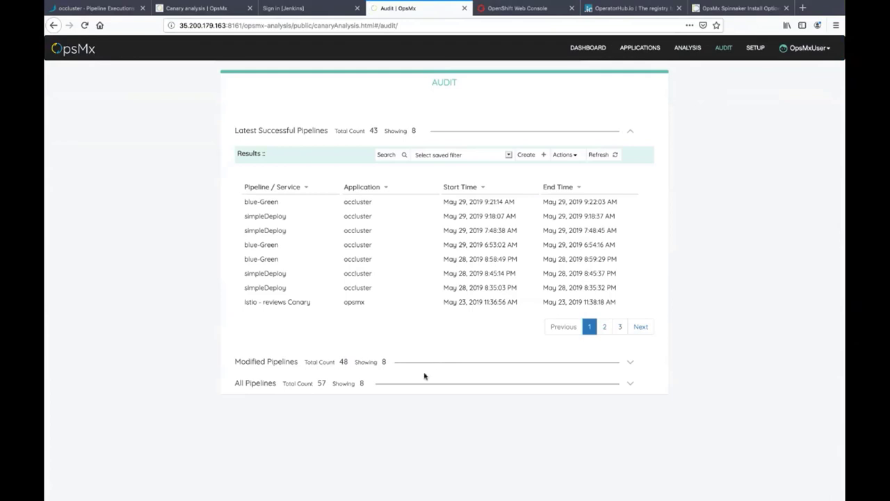
{"action": "left_click", "coordinate": [631, 364]}
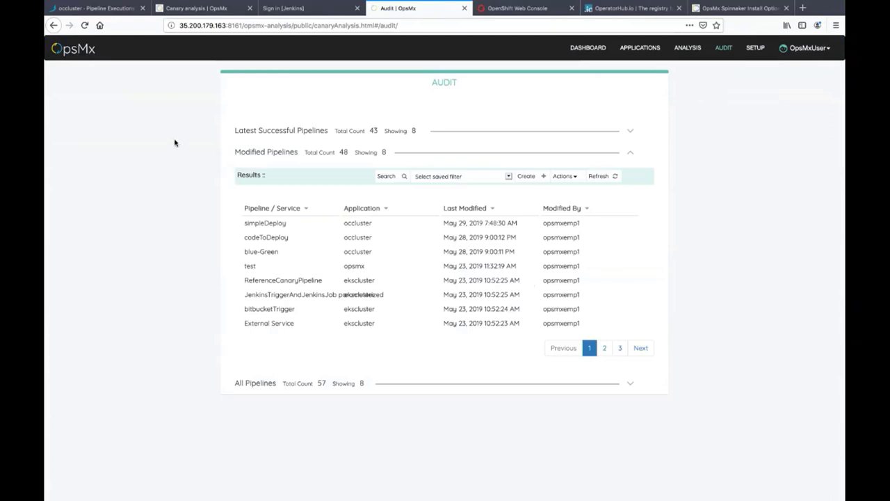
Return to Spinnaker and open the list of all applications.
{"action": "left_click", "coordinate": [103, 10]}
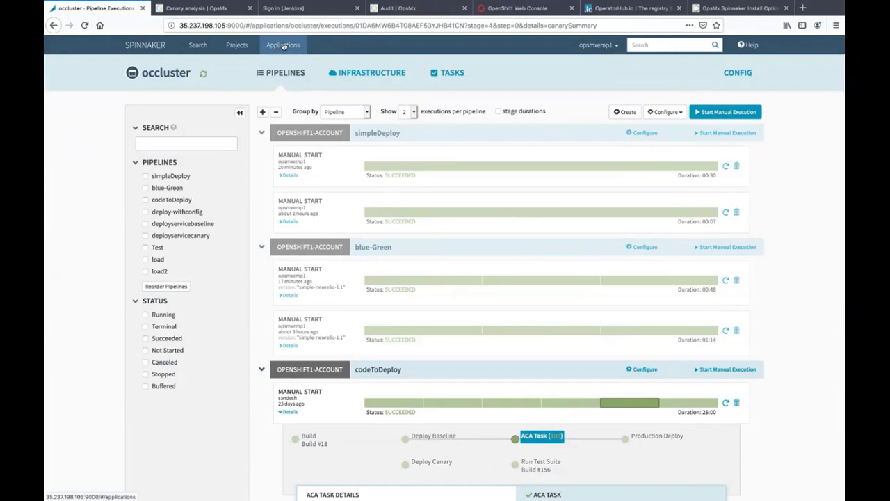
{"action": "left_click", "coordinate": [283, 45]}
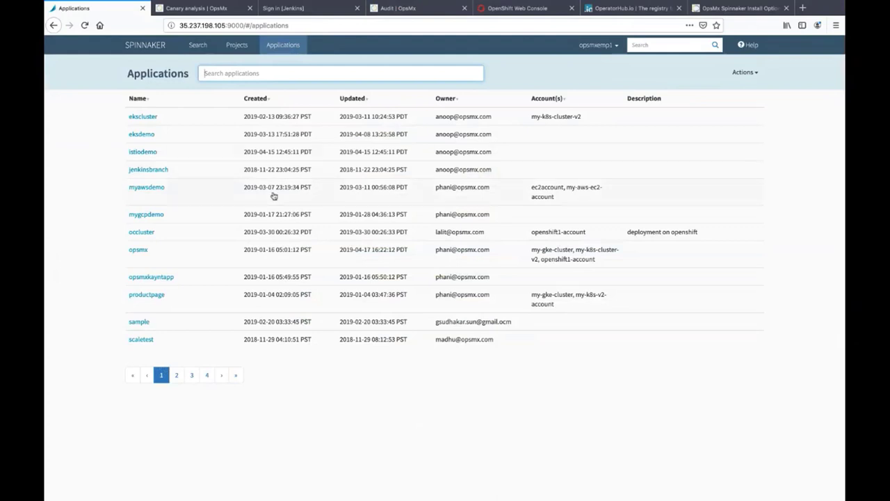
Open the myawsdemo application's pipelines and bring up the configuration of the deployaws pipeline.
{"action": "left_click", "coordinate": [151, 190]}
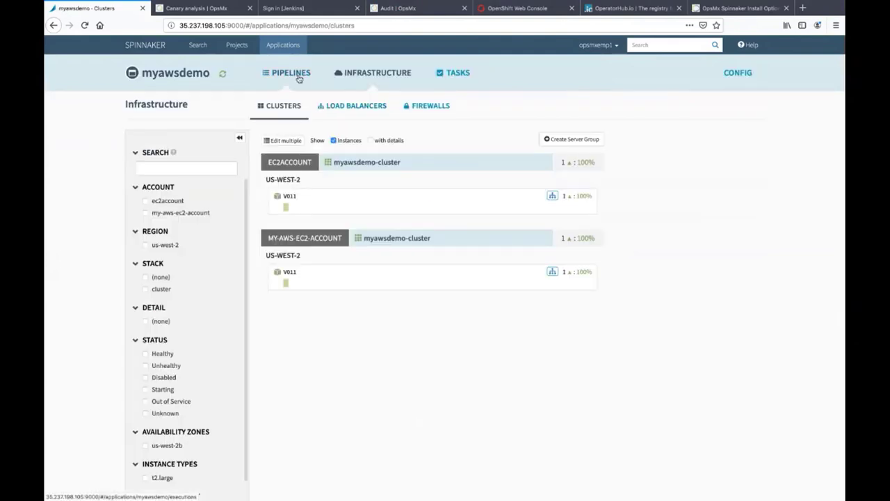
{"action": "left_click", "coordinate": [298, 75]}
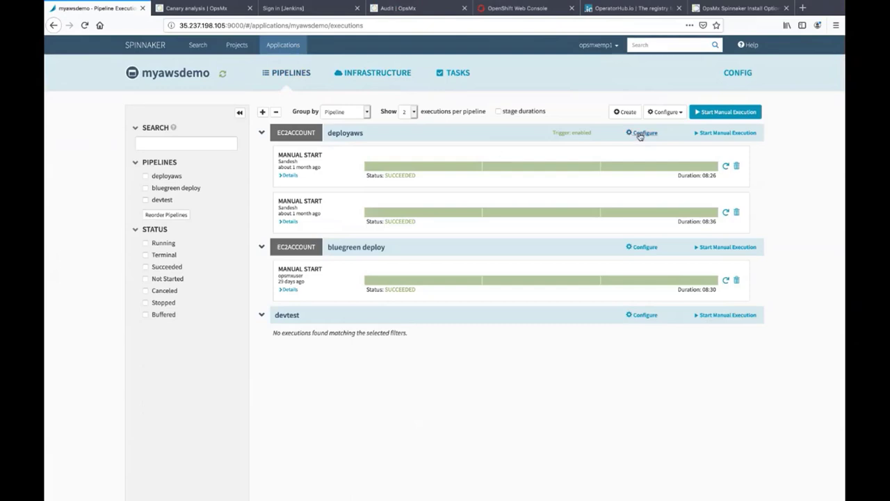
{"action": "left_click", "coordinate": [640, 134]}
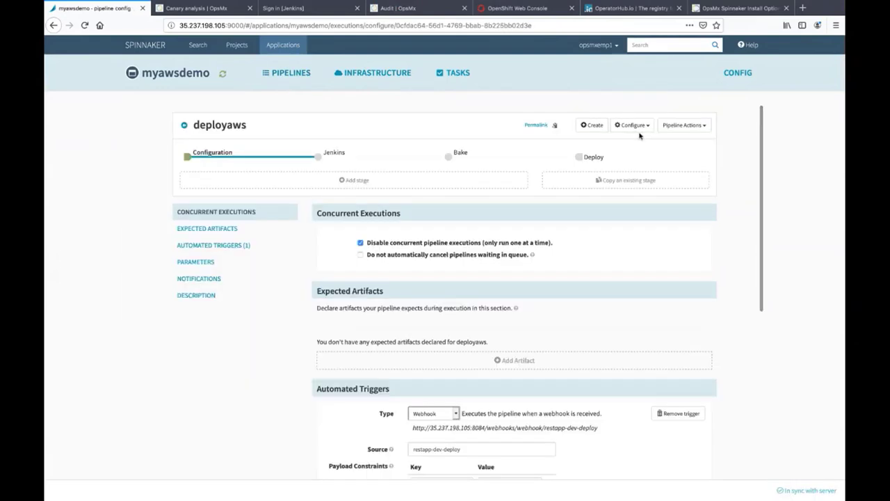
Review the deployment cluster settings of the myawsdemo-cluster server group in the Deploy stage, and switch to Microsoft PowerPoint.
{"action": "left_click", "coordinate": [579, 158]}
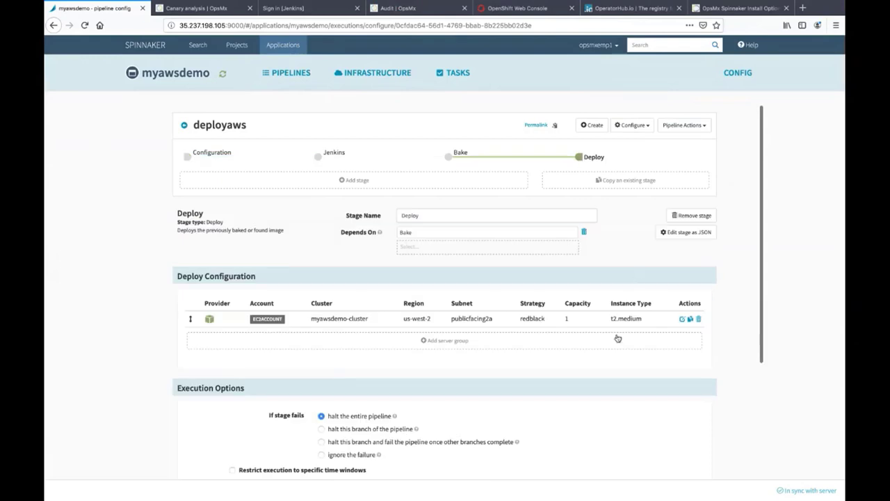
{"action": "left_click", "coordinate": [682, 320]}
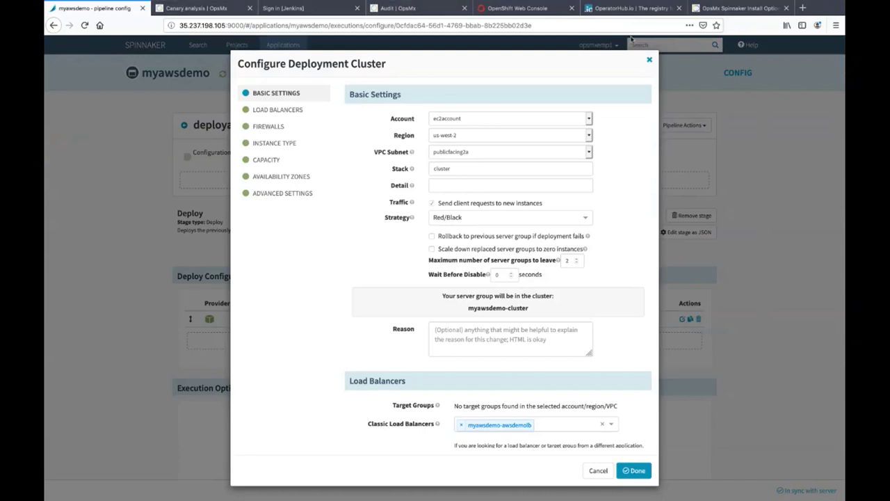
{"action": "key", "text": "super+Tab"}
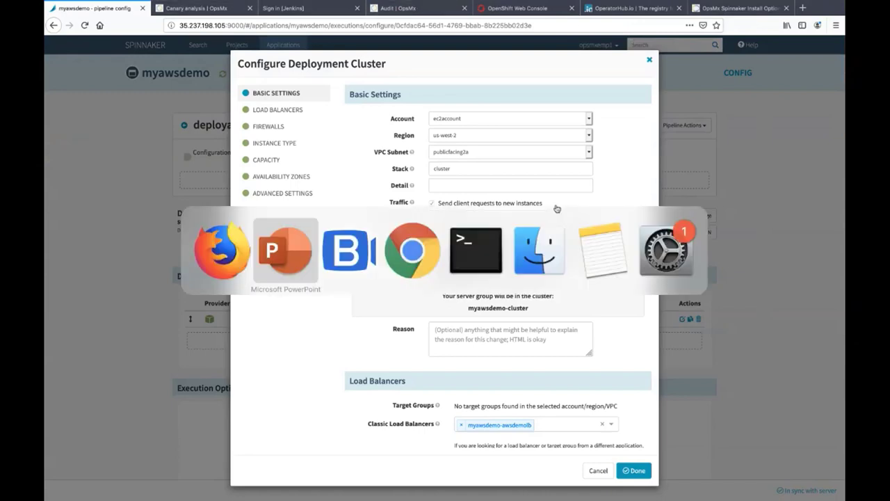